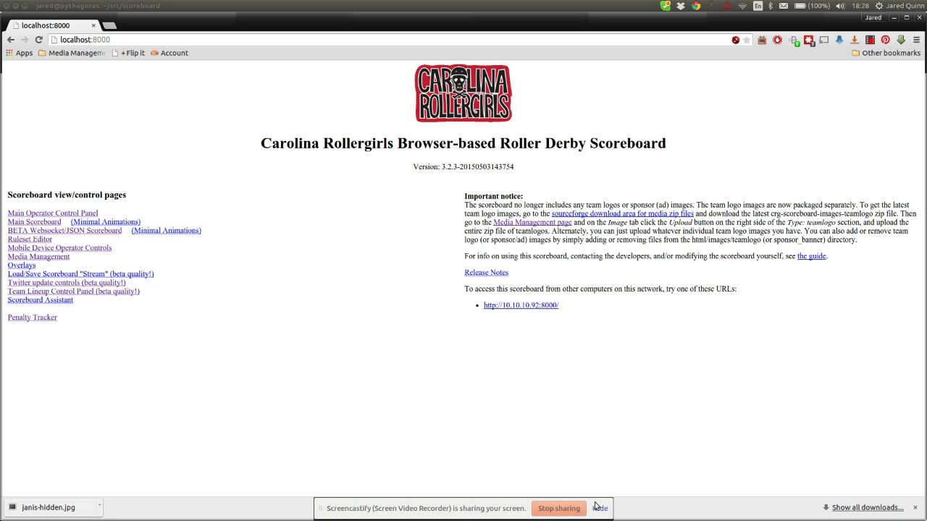
Open the Main Operator Control Panel and log in as operator FTP
click(599, 508)
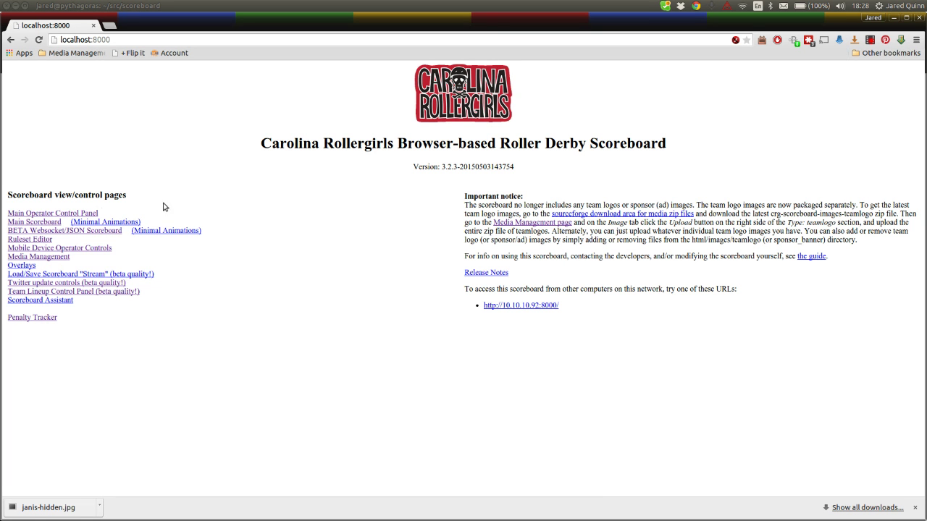
click(77, 213)
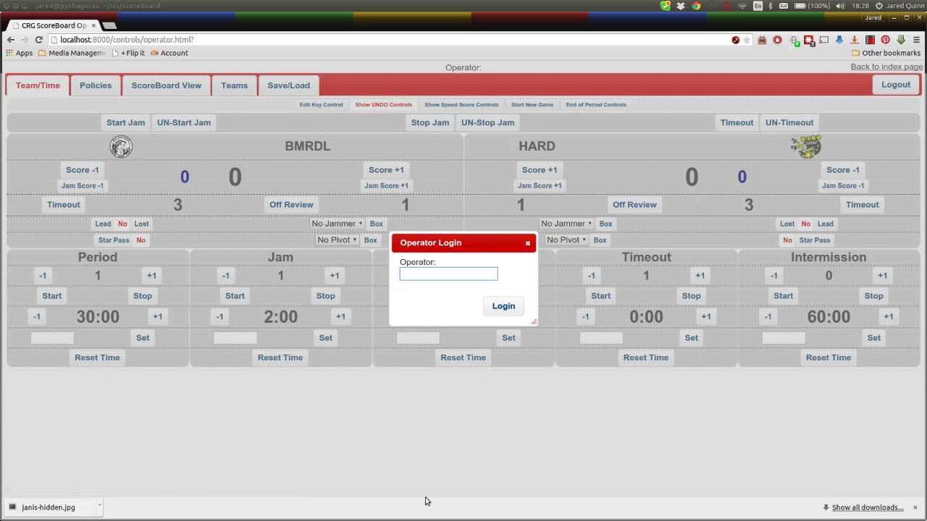
text(FTP)
key(Return)
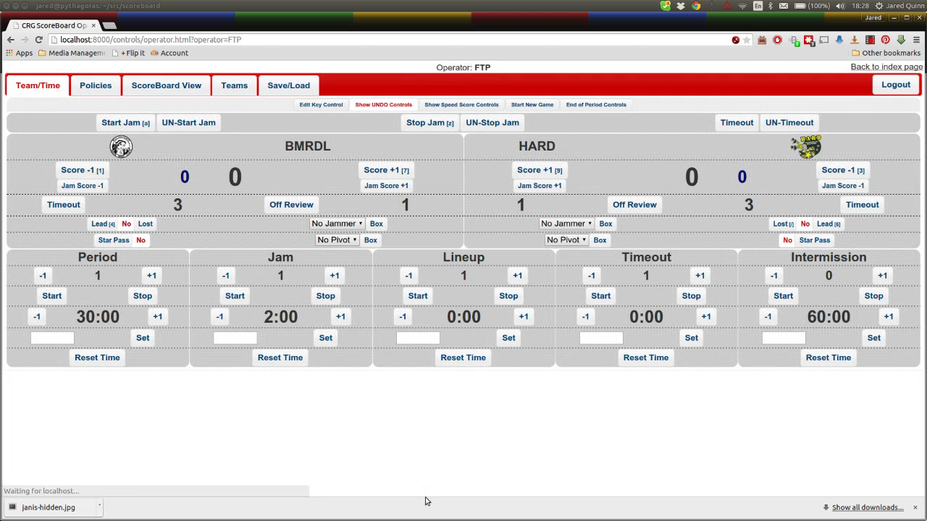
Display the CCRG team's setup in the team management page and look through its available logos
click(243, 92)
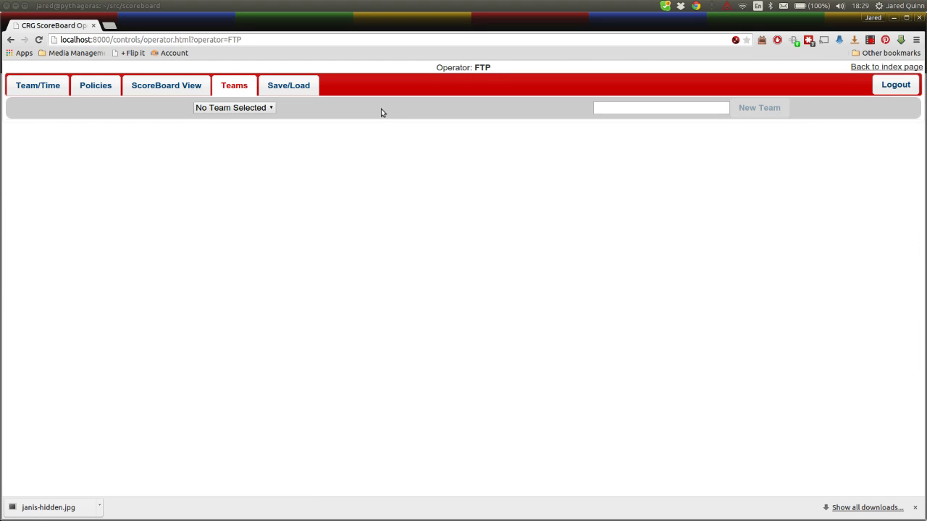
click(259, 105)
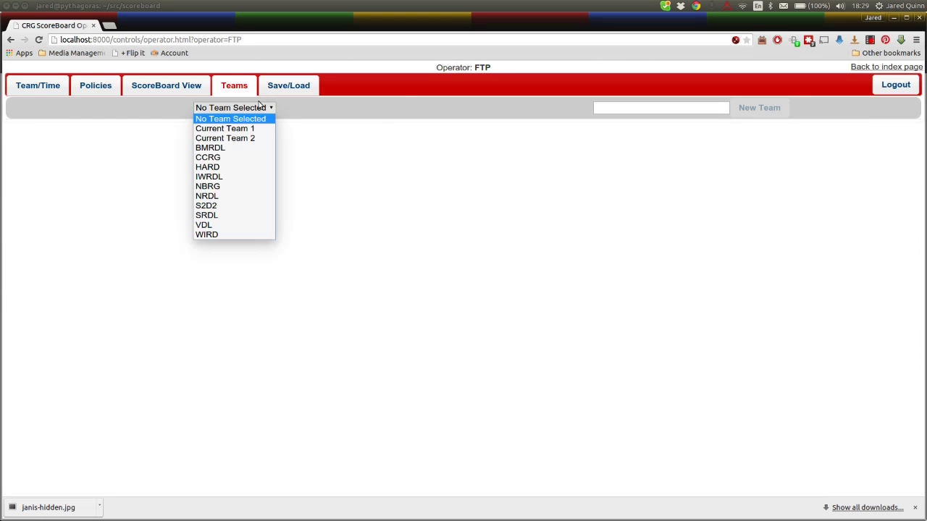
click(248, 157)
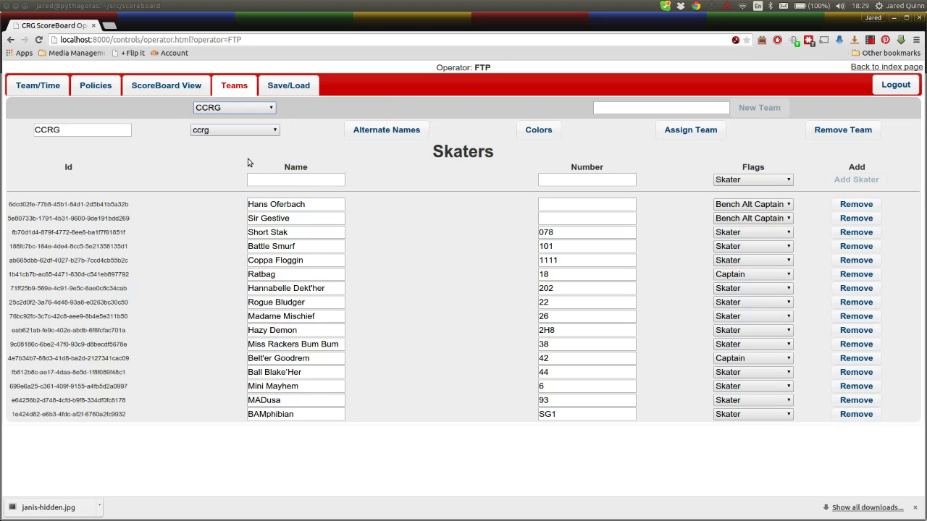
click(208, 134)
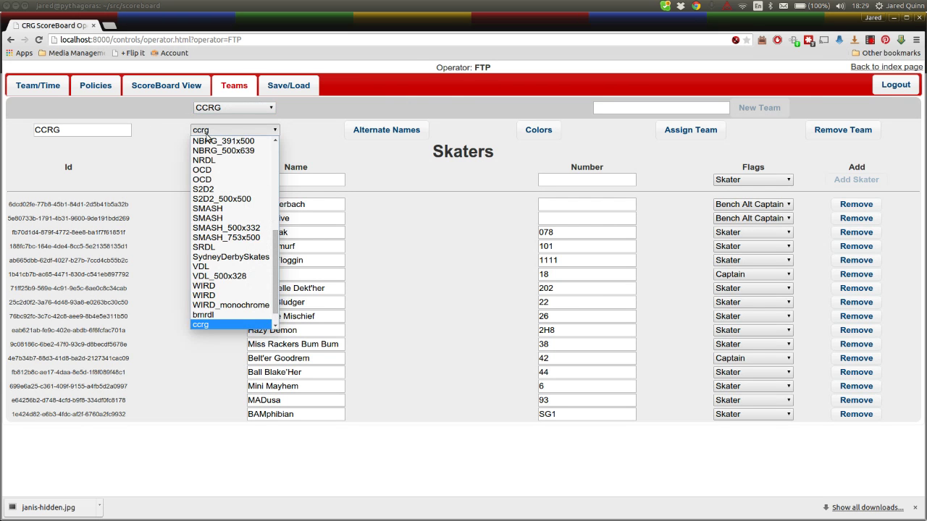
click(207, 135)
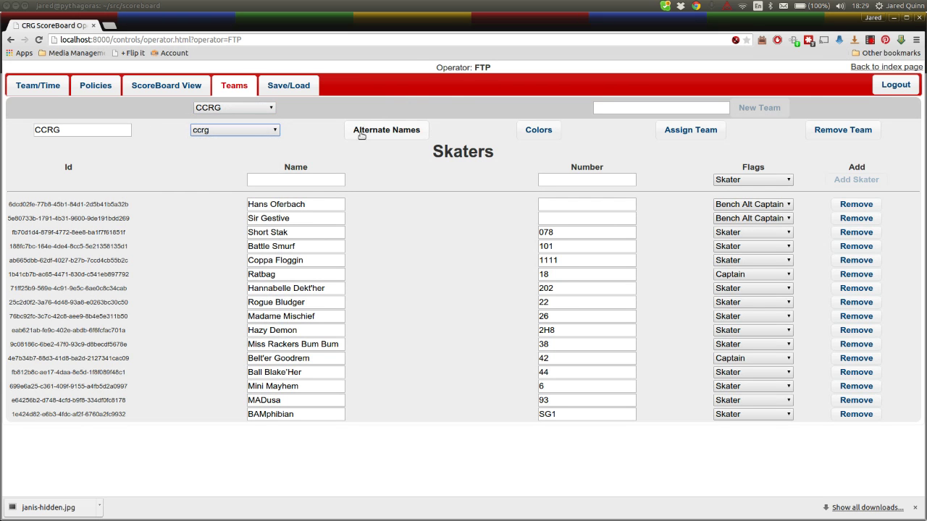
Review the CCRG team's alternate names and its team colors, closing each dialog without changes
click(383, 131)
click(443, 245)
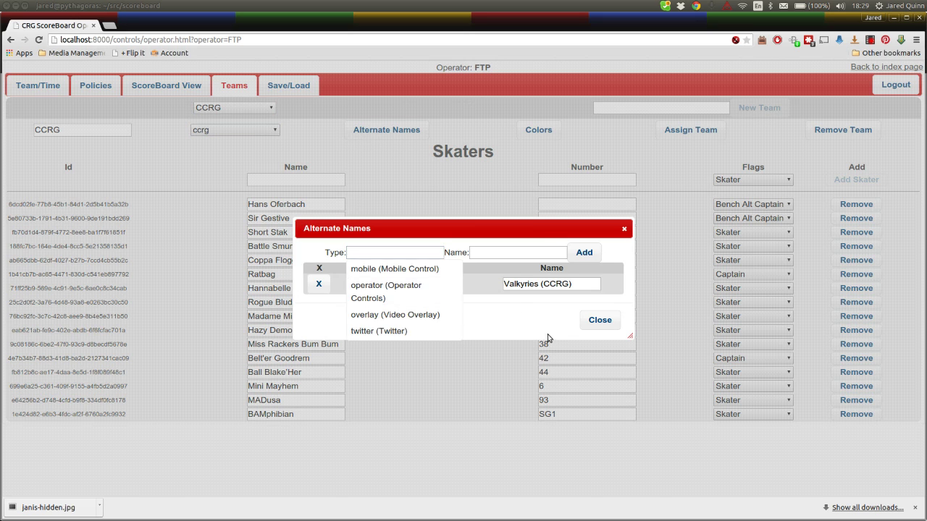
click(528, 287)
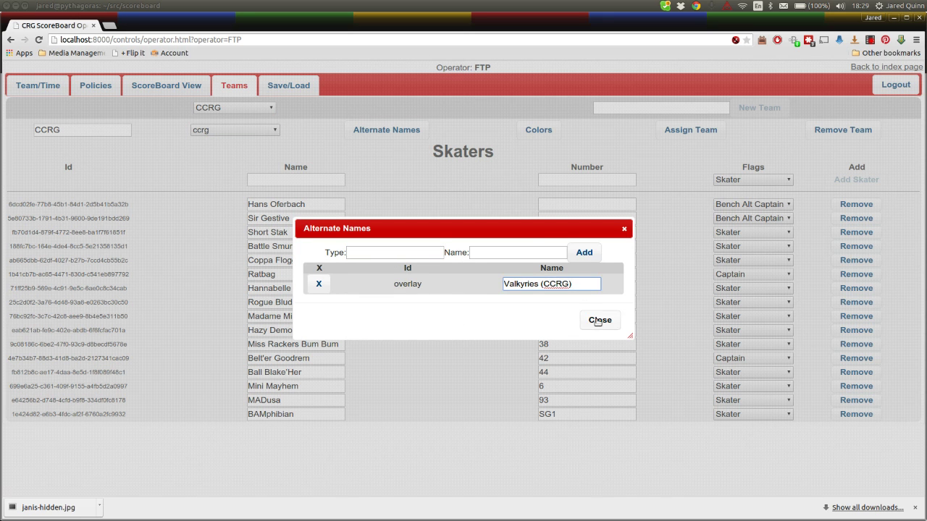
click(598, 321)
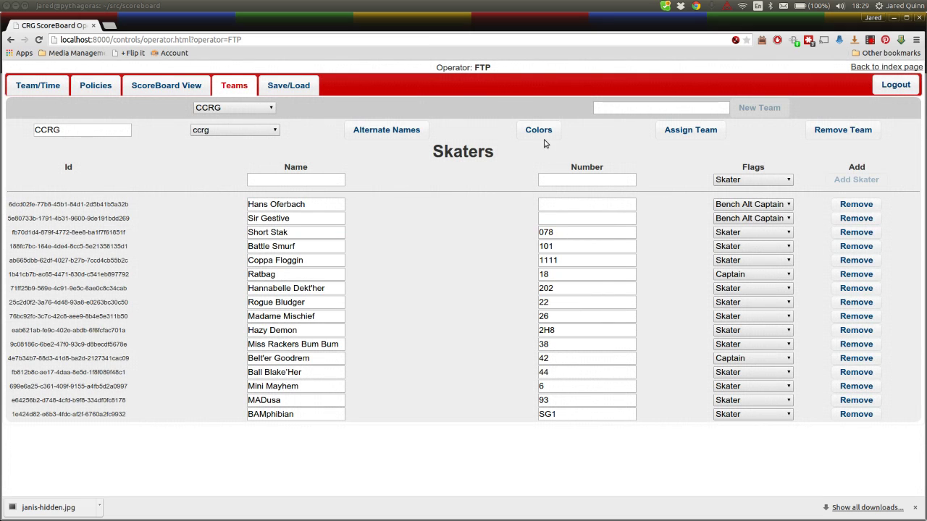
click(546, 137)
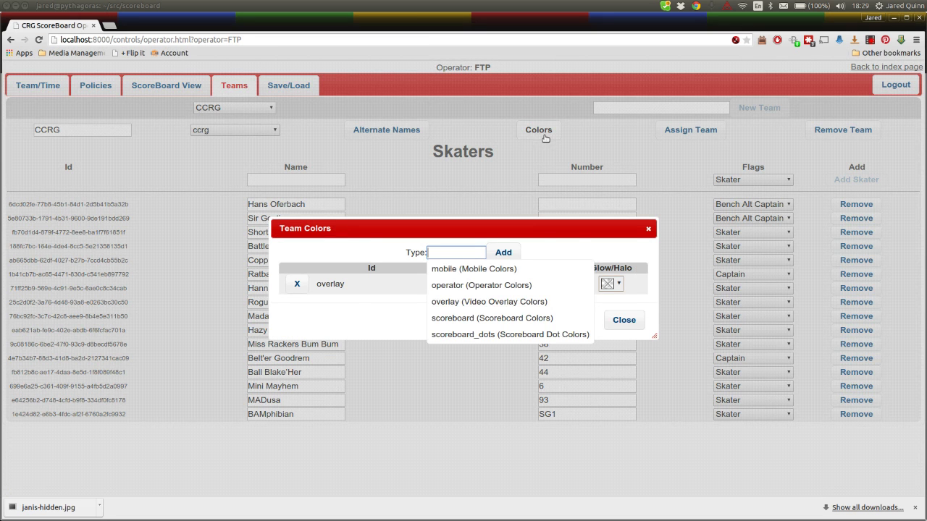
click(345, 317)
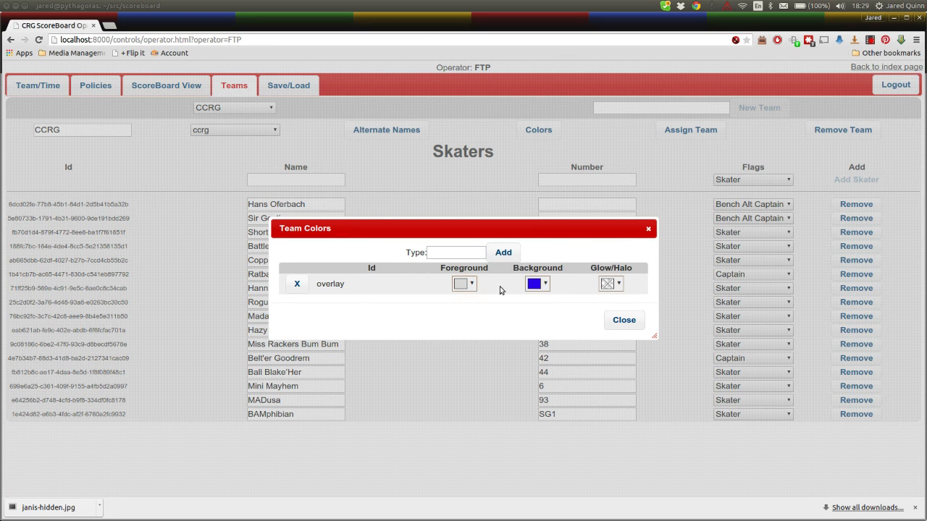
click(624, 320)
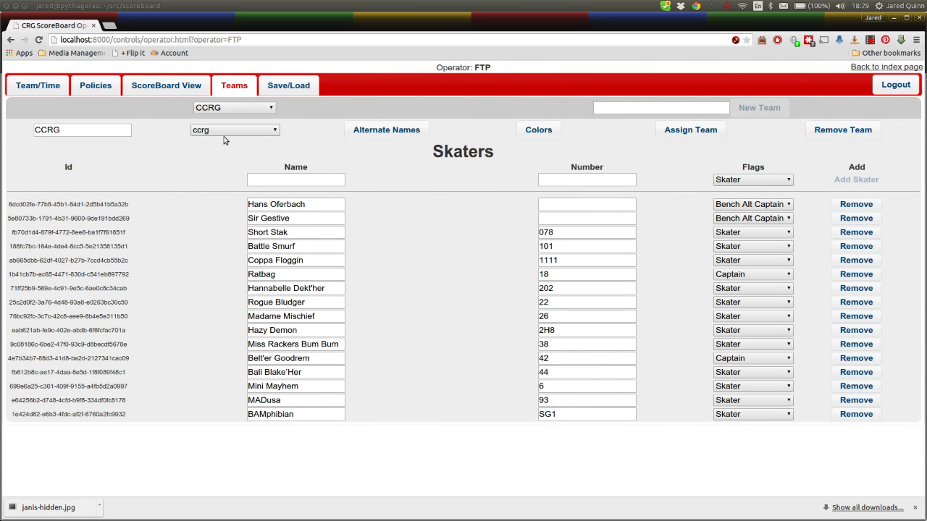
Display the S2D2 team's logo and skater roster
click(232, 109)
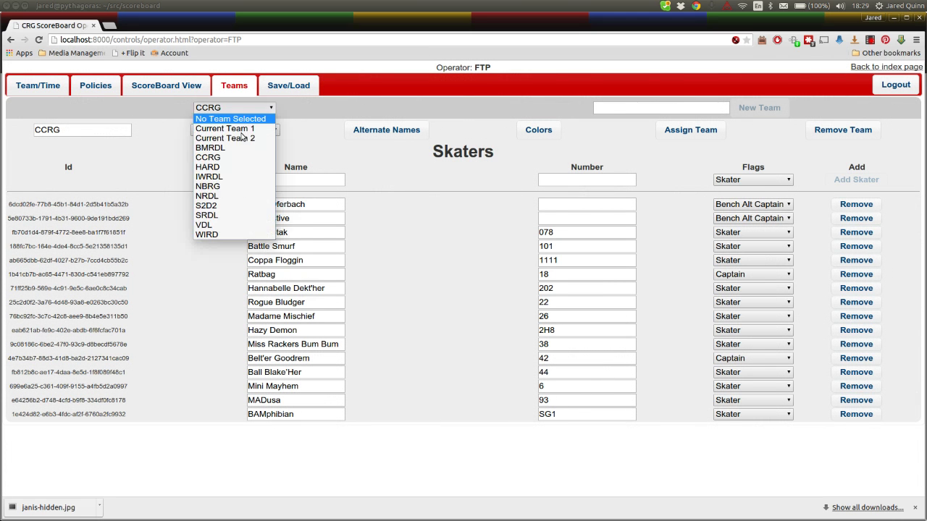
click(241, 206)
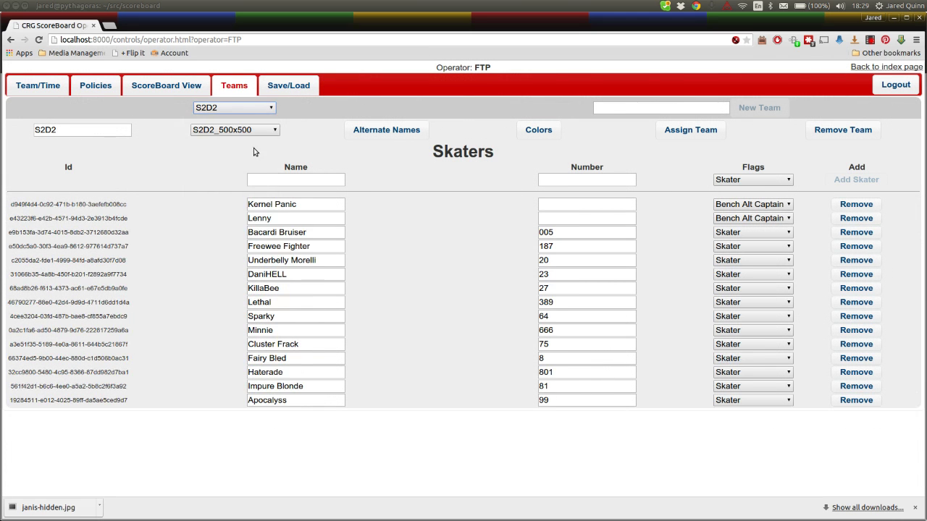
Start a new adhoc game with IWRDL as Team 1 and SRDL as Team 2 under the WFTDA Sanctioned ruleset
click(34, 86)
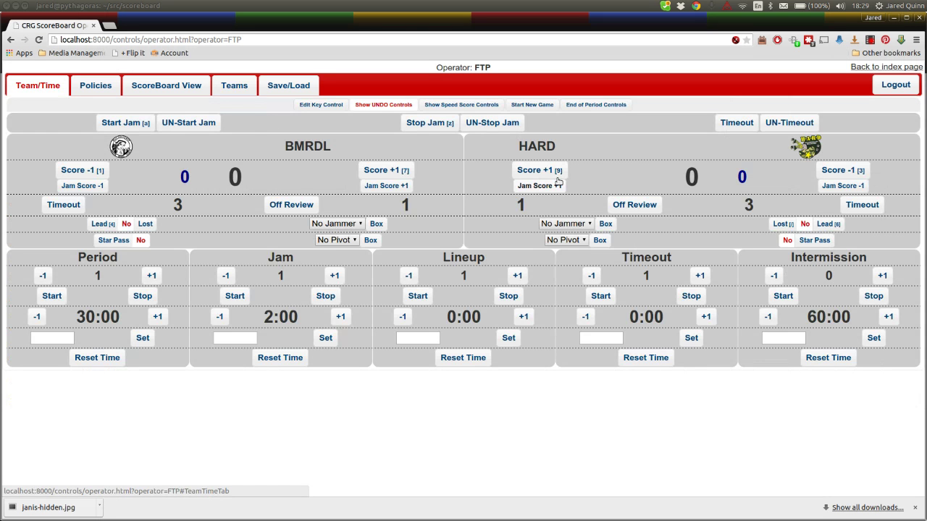
click(550, 106)
click(399, 264)
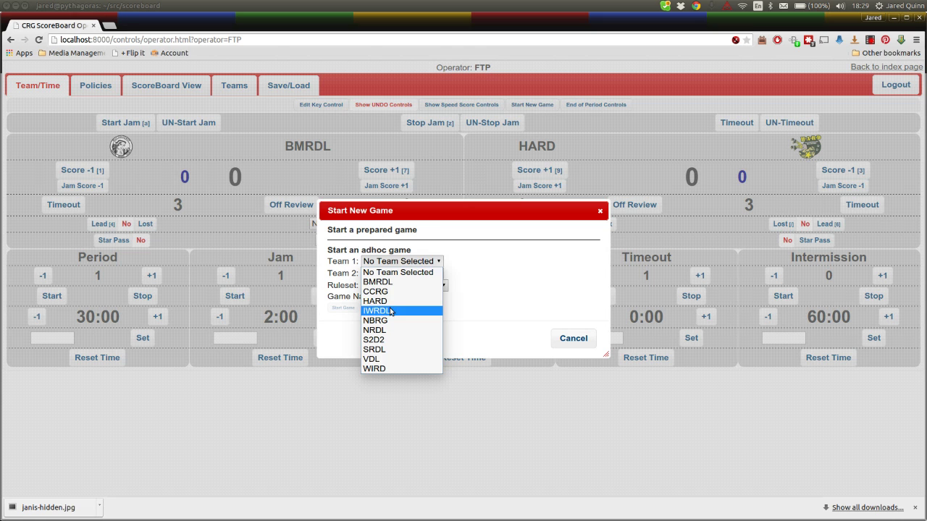
click(391, 310)
click(391, 276)
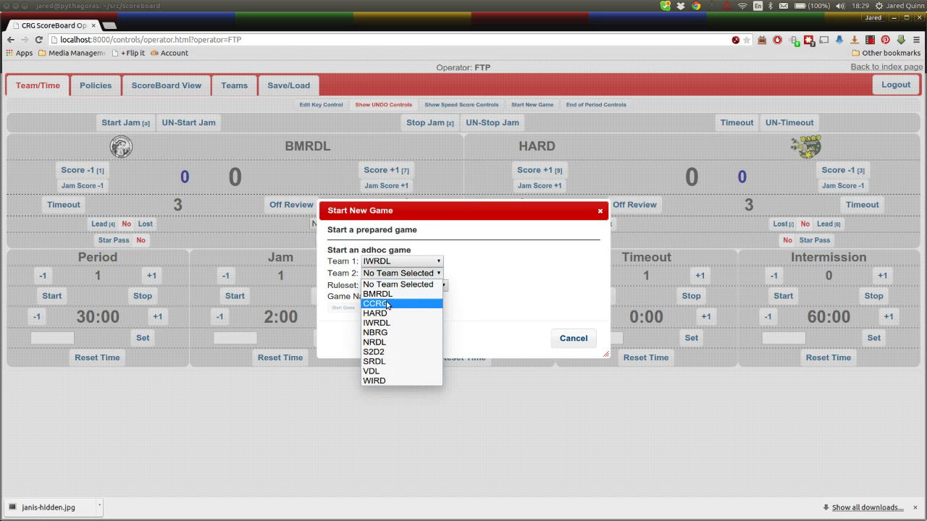
click(387, 362)
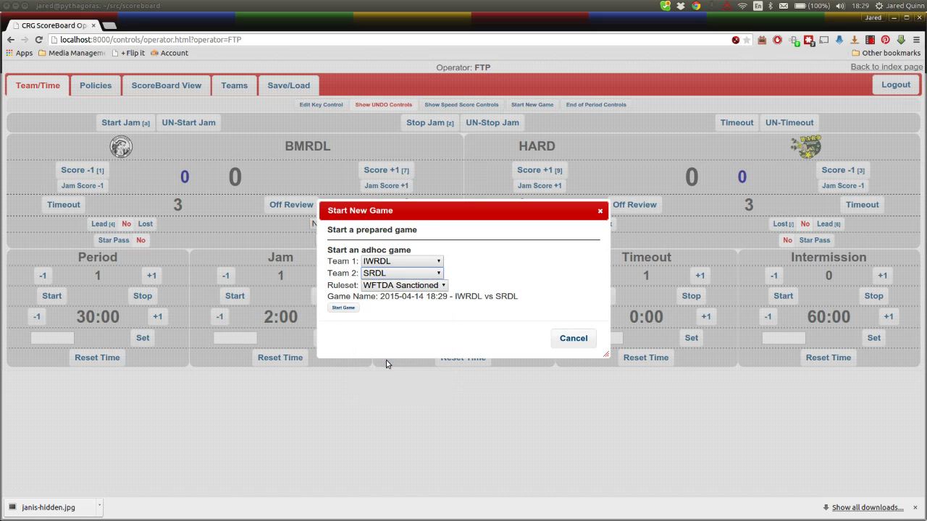
click(343, 307)
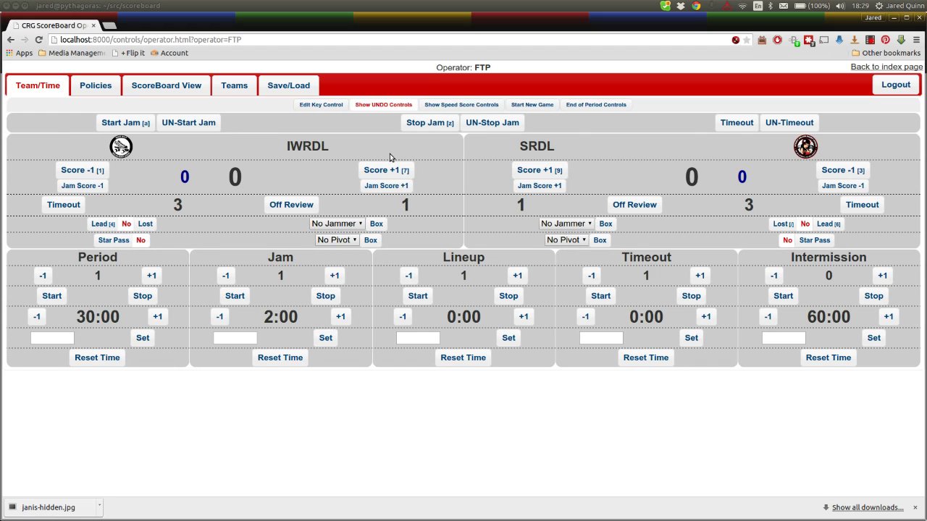
Load the scoreboard index page at localhost:8000 in a new browser tab
key(ctrl+t)
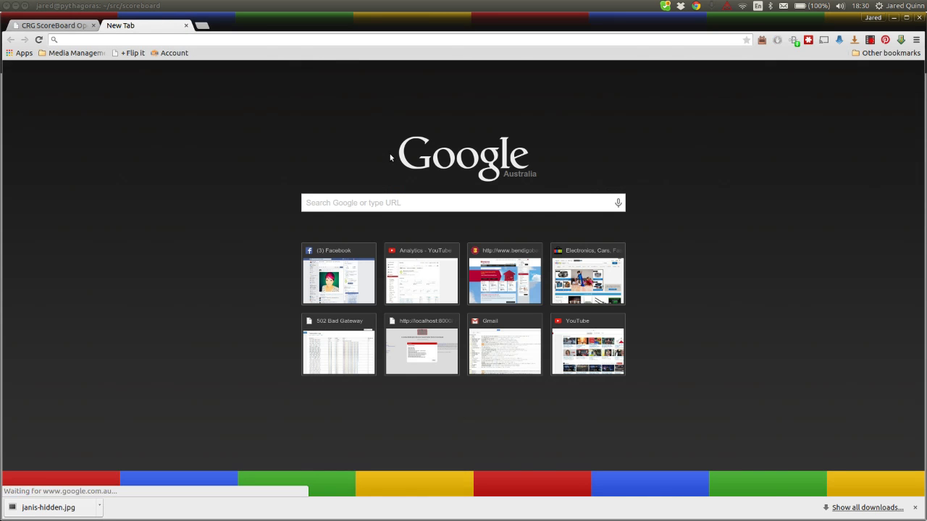
text(over)
key(Down)
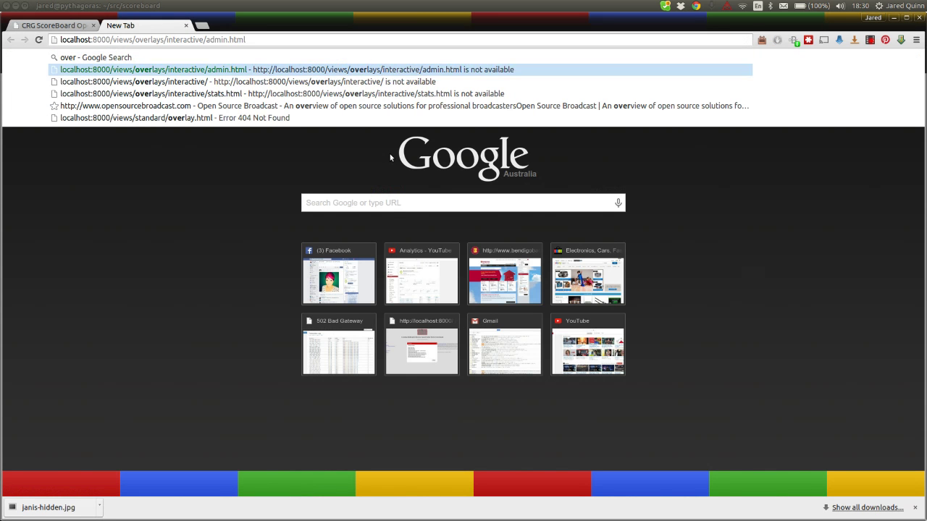
key(Down)
key(Up)
key(Down)
key(Down)
key(Down)
key(Down)
key(ctrl+shift+Left)
key(ctrl+shift+Left)
key(ctrl+shift+Left)
key(ctrl+shift+Left)
key(ctrl+shift+Left)
key(ctrl+shift+Left)
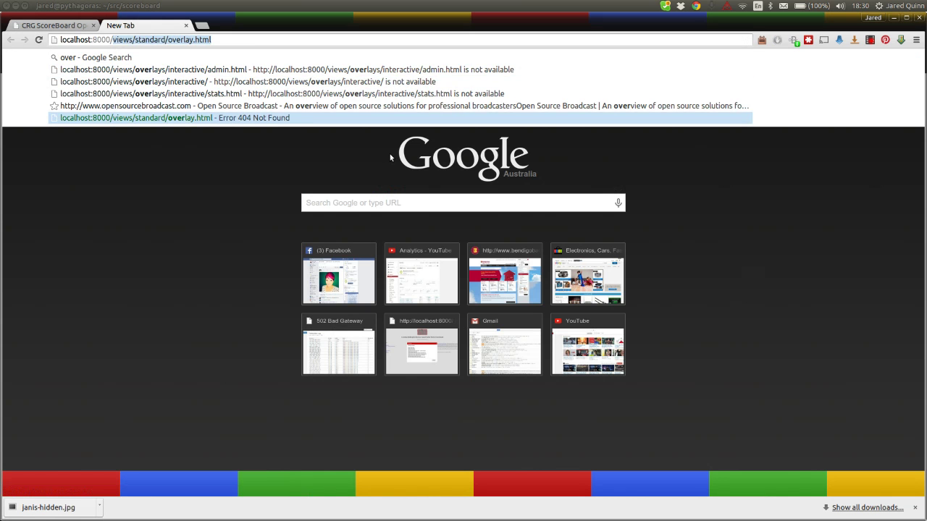
key(BackSpace)
key(Return)
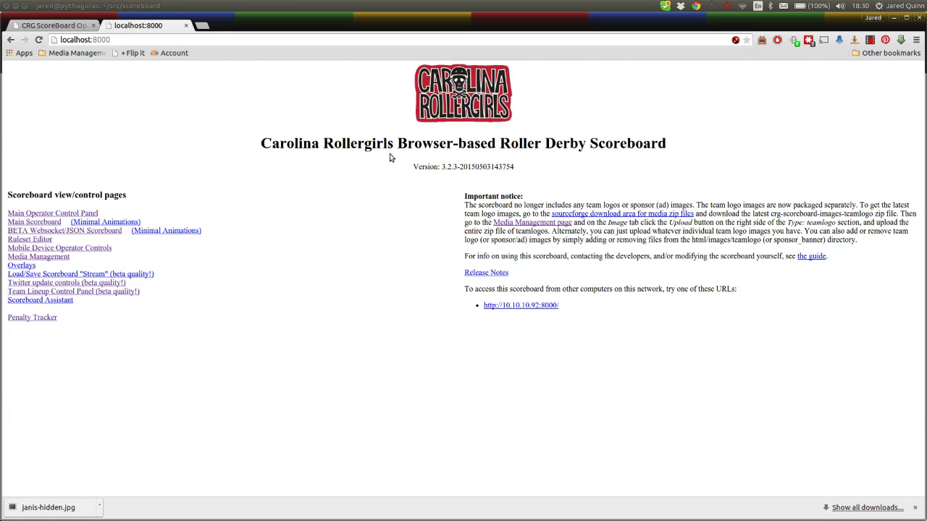
Open the admin page of the Interactive Overlay 4x3/16x9 from the list of overlays
click(20, 266)
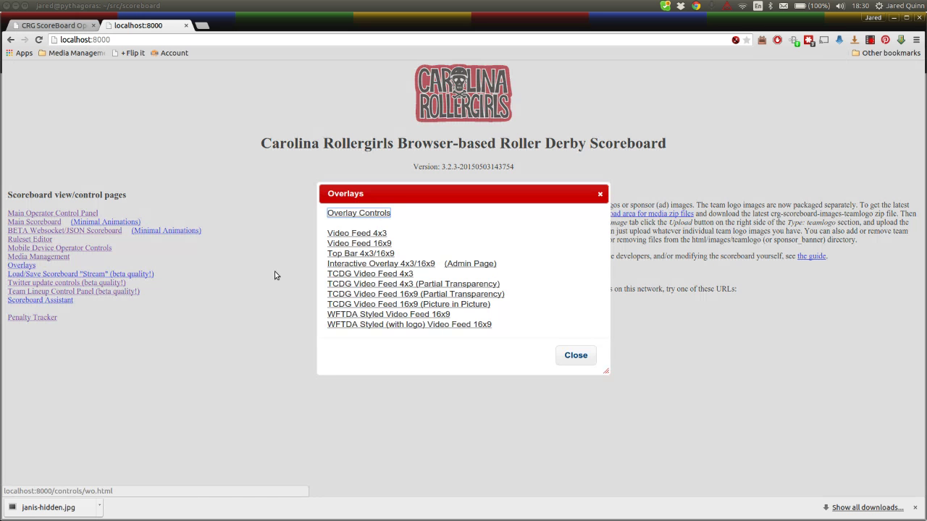
click(466, 264)
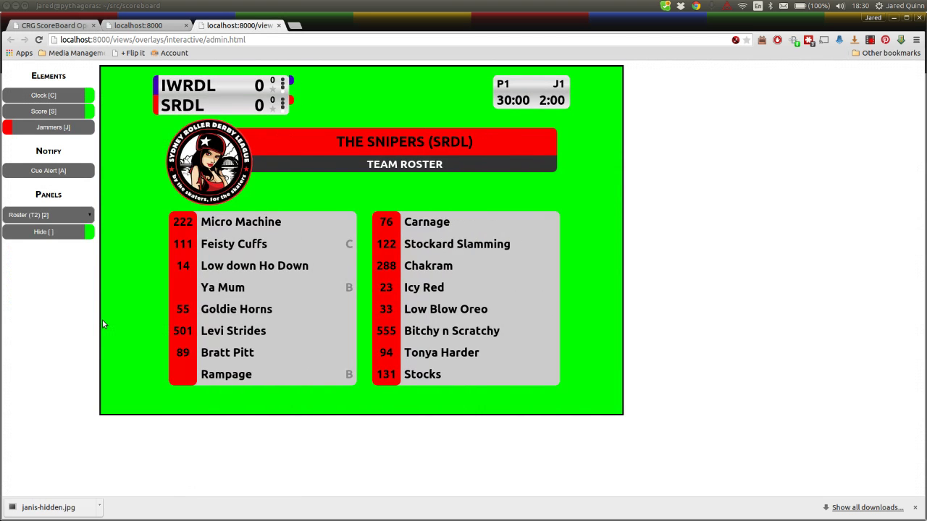
Clear the displayed roster by choosing No Panel, and turn the clock and score elements off and back on
key(x)
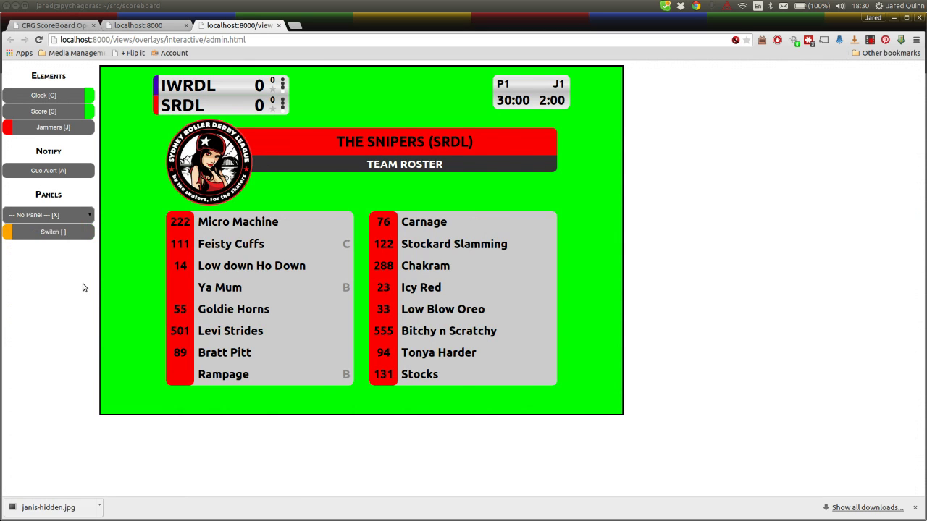
key(c)
key(s)
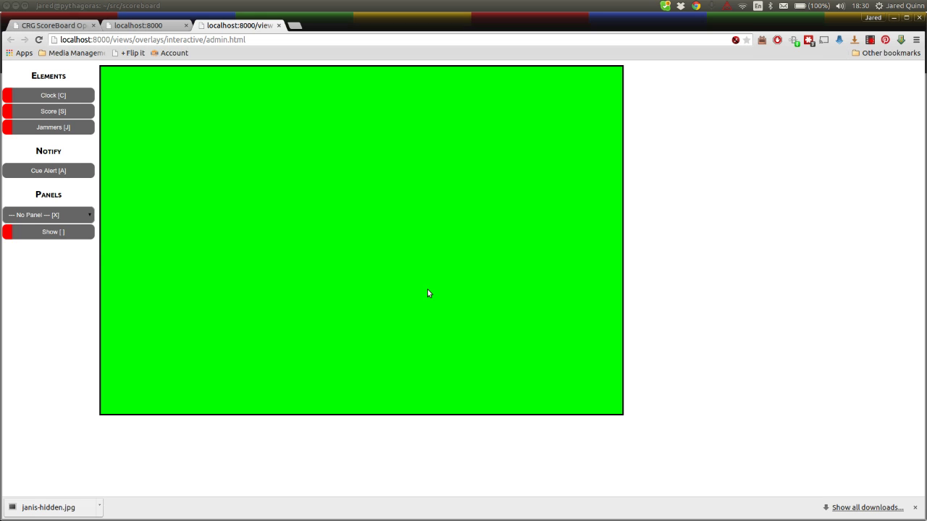
key(c)
key(s)
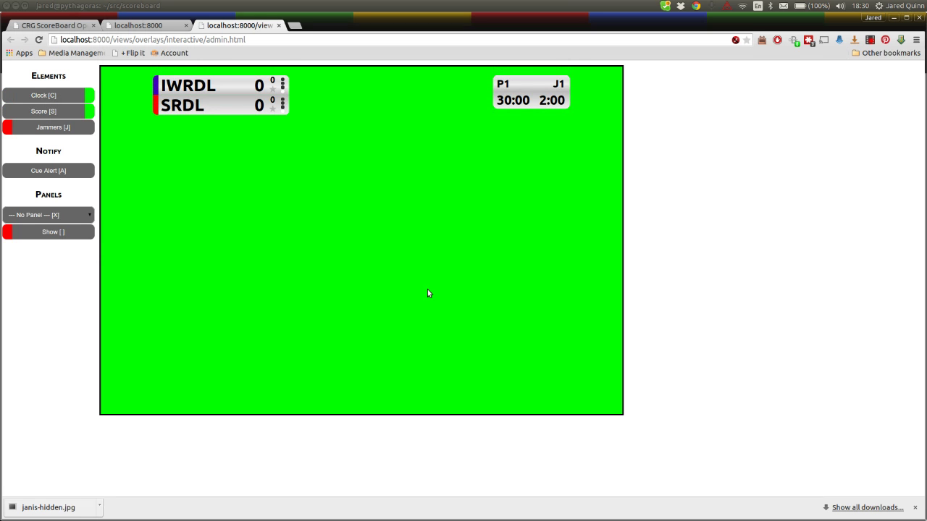
Select the Roster (T1) panel and show it on the overlay
click(76, 211)
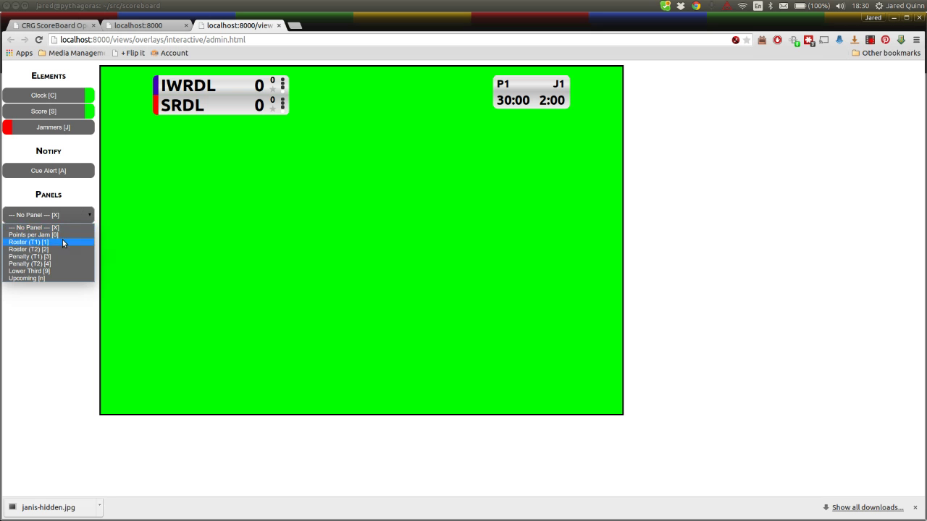
click(62, 242)
click(57, 232)
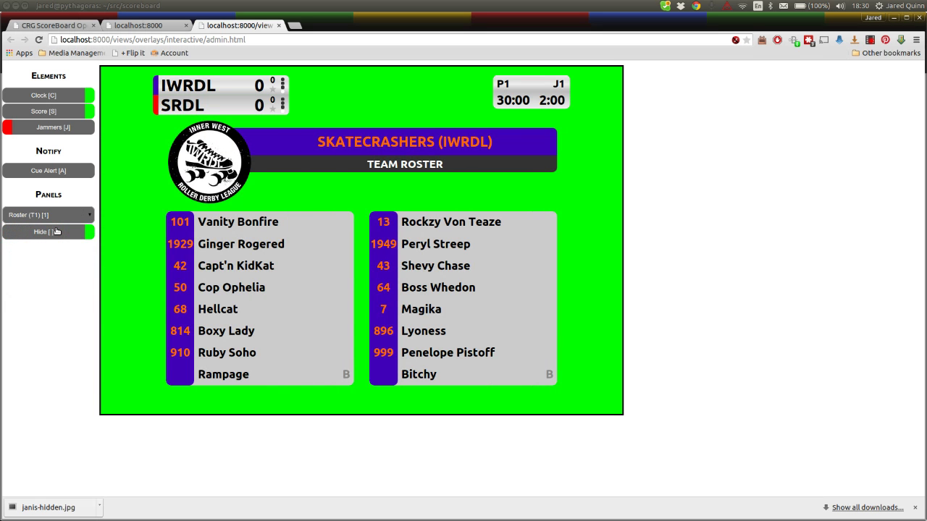
Switch the overlay to the Roster (T2) panel and examine the full team name in its heading
key(2)
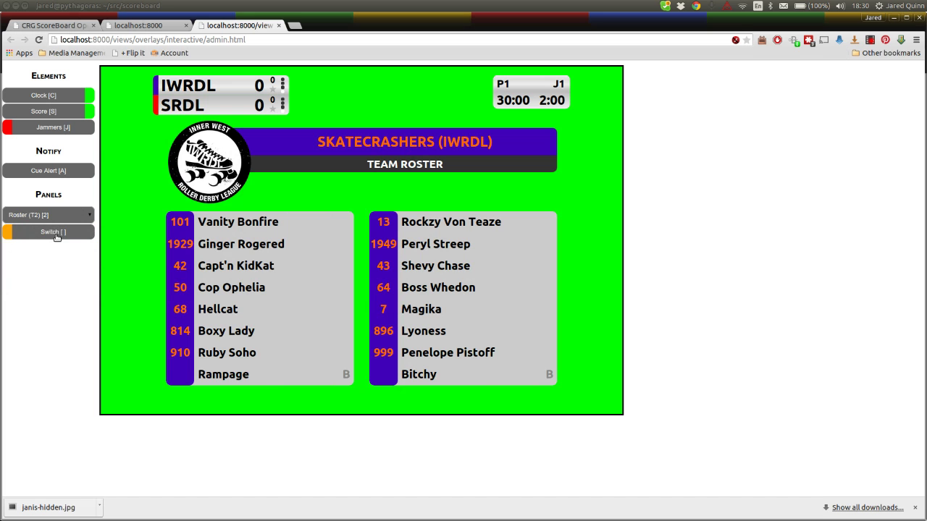
click(56, 233)
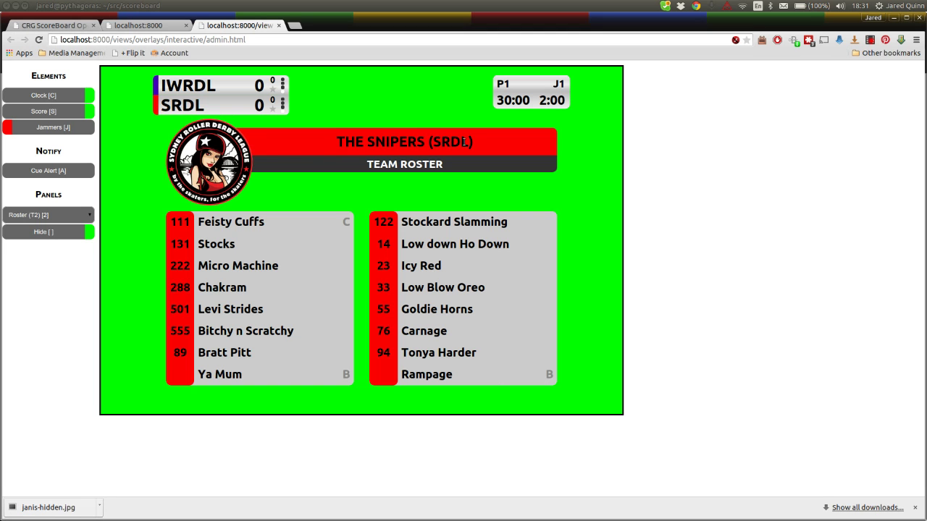
drag(463, 142, 366, 142)
click(380, 142)
Switch the overlay from the team roster to the Penalty (T1) panel
click(39, 215)
click(33, 258)
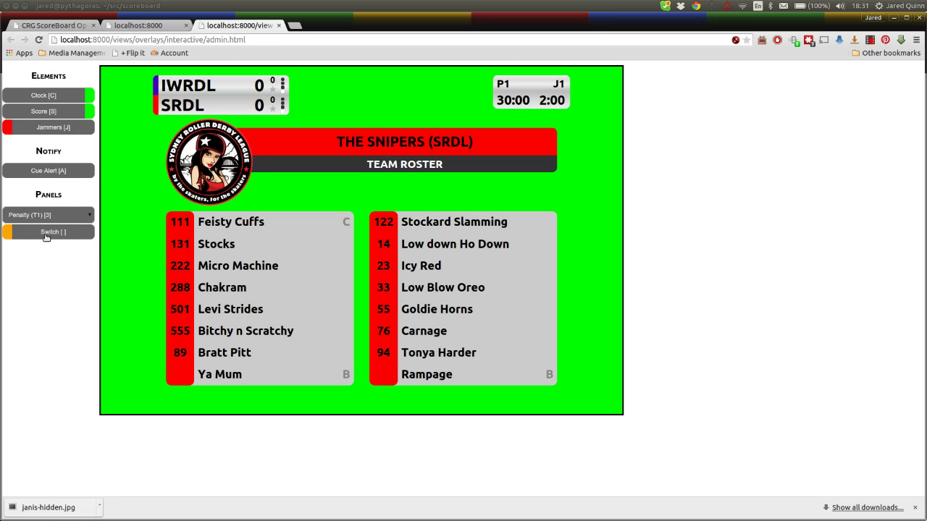
click(44, 235)
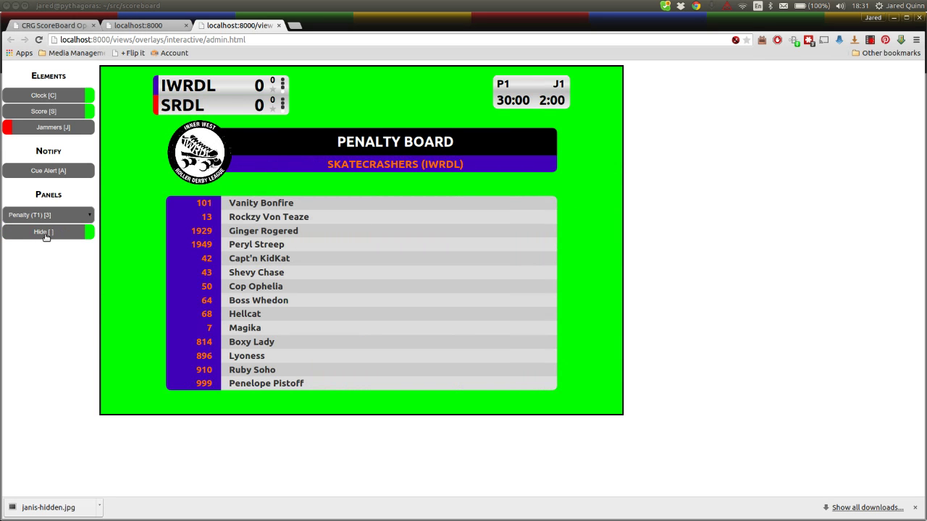
Switch to the Lower Third panel with the commentator's name on line 1 and "Commentator" on line 2
click(46, 215)
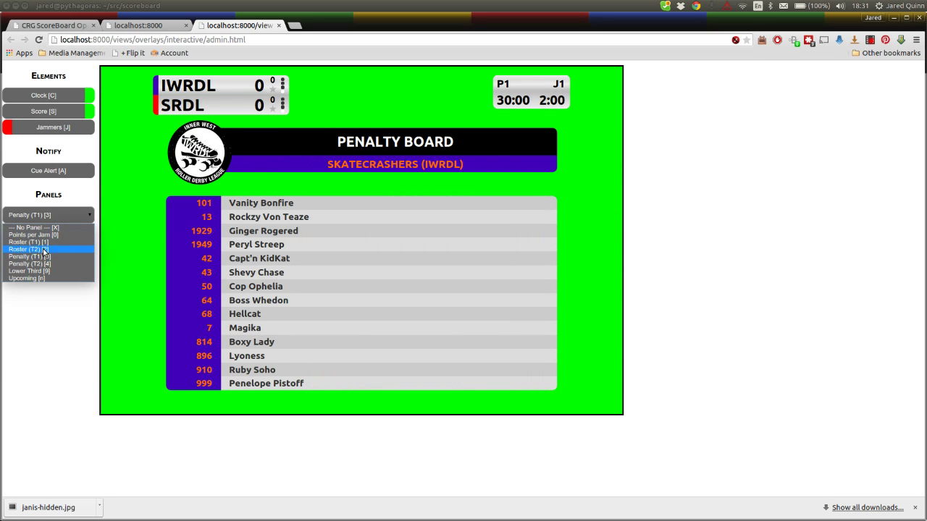
click(44, 271)
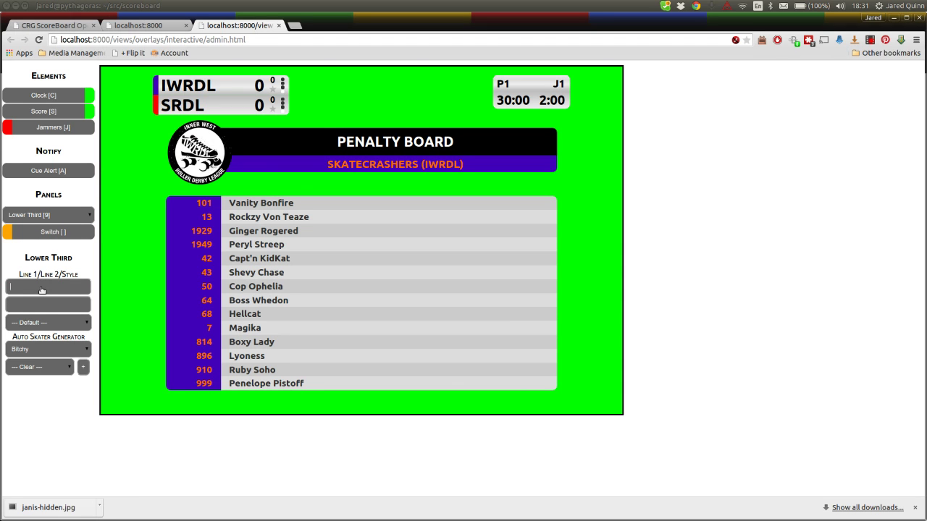
text(Big Kahuna)
key(Tab)
text(Commentator)
click(47, 238)
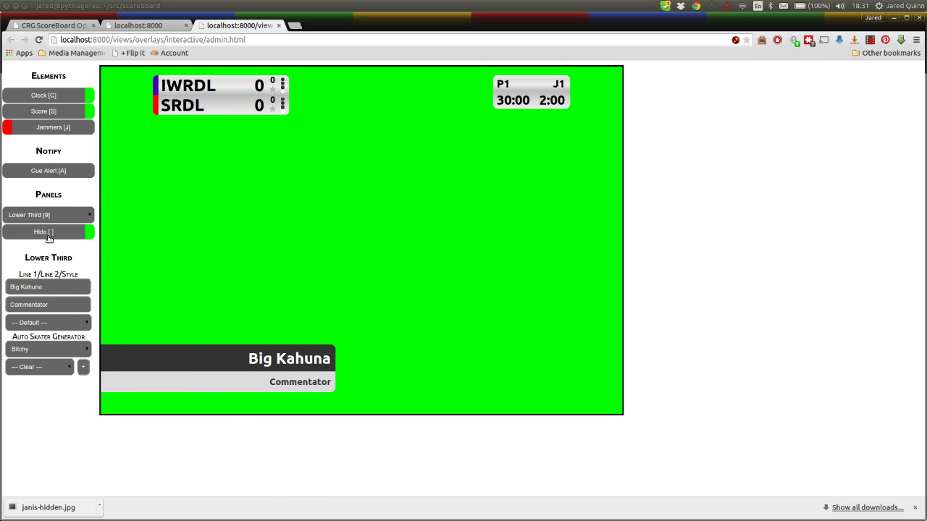
Fill the lower third from the Auto Skater Generator with skater number 33 of The Snipers (SRDL)
click(84, 371)
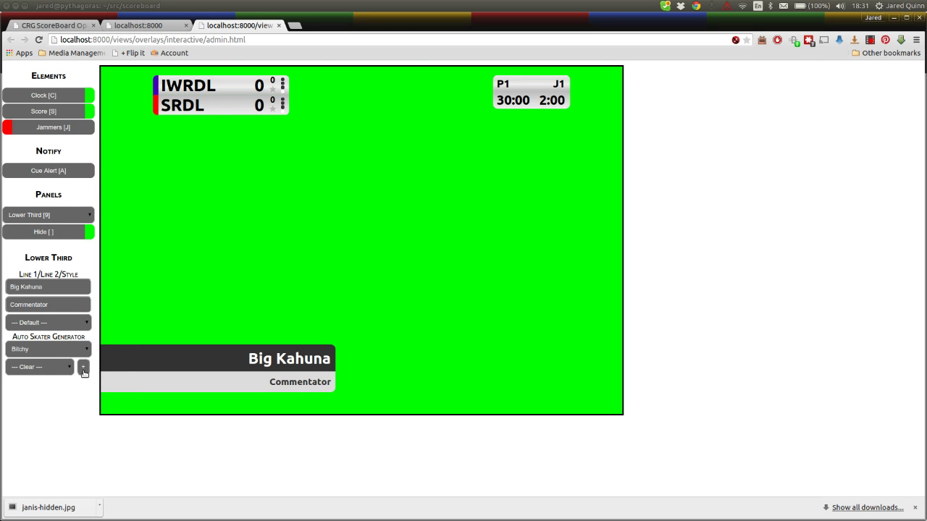
click(55, 370)
click(55, 370)
click(35, 352)
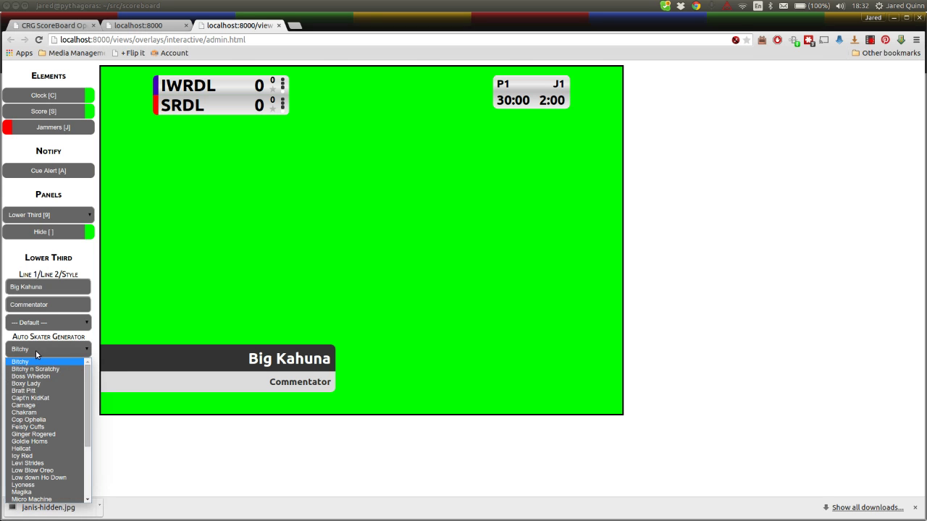
click(34, 471)
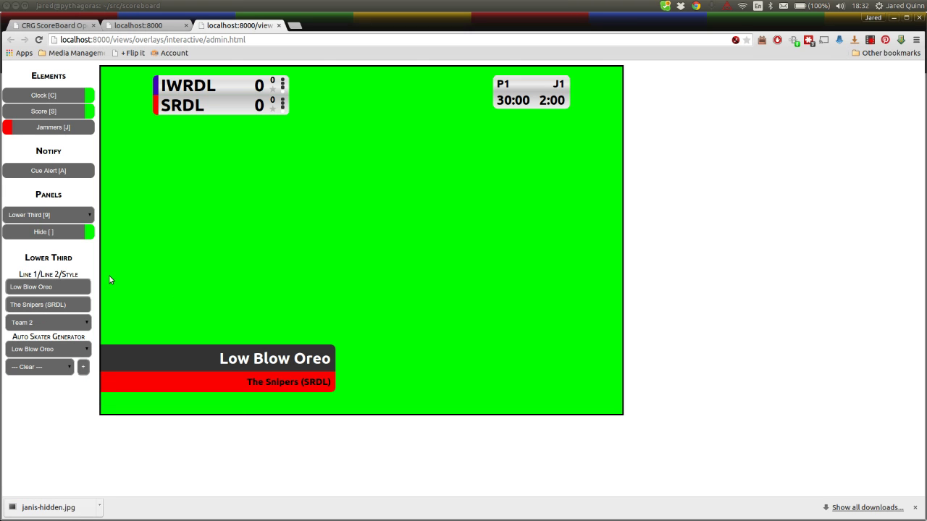
Switch the overlay to the Points per Jam panel
click(64, 215)
click(63, 236)
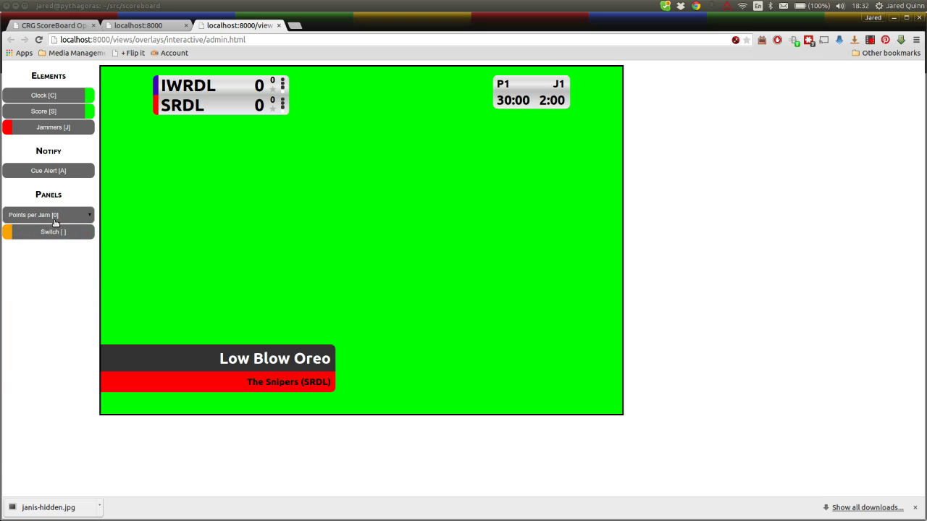
click(54, 233)
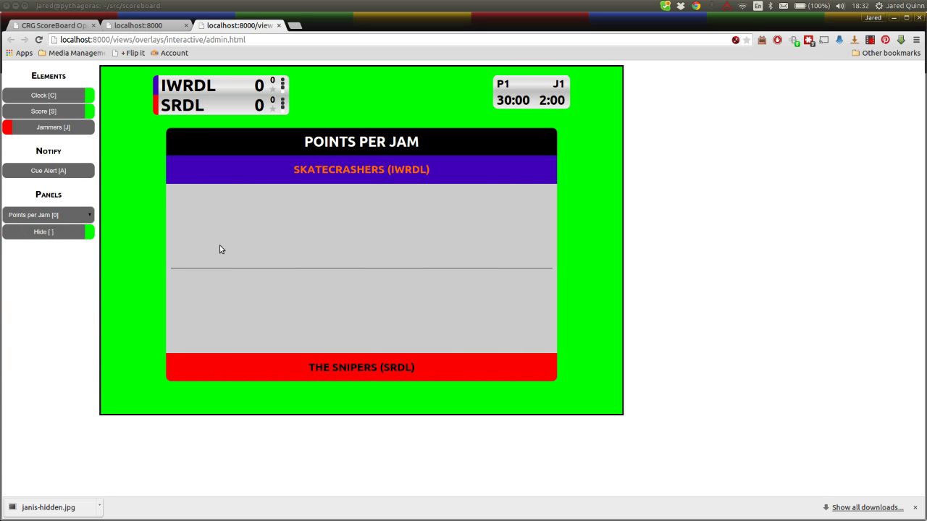
From the operator page, run the first jam, giving IWRDL 7 points before stopping it
key(ctrl+shift+Tab)
key(ctrl+shift+Tab)
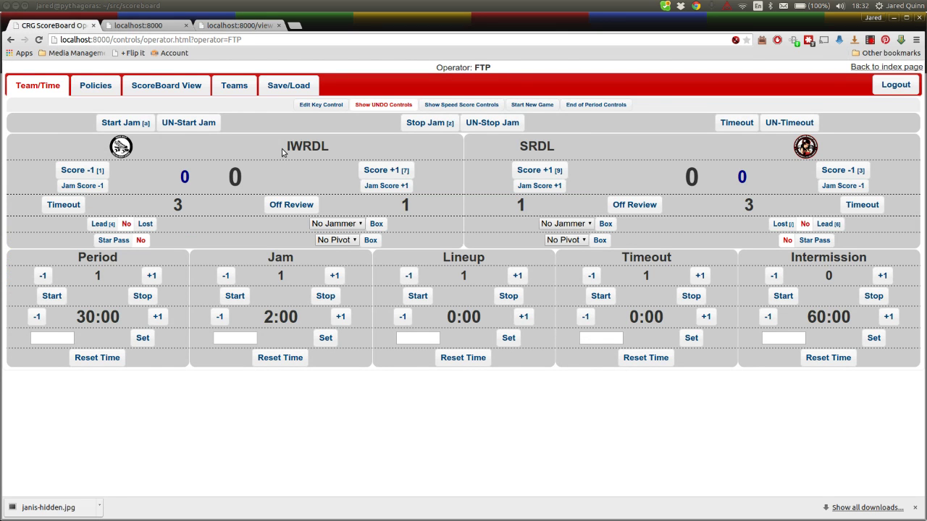
key(a)
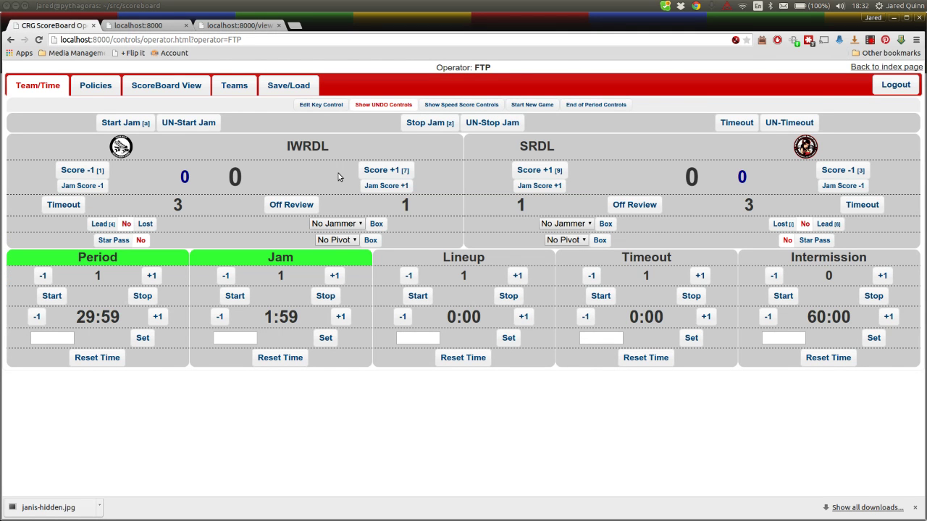
click(386, 170)
click(386, 171)
click(386, 170)
click(386, 171)
click(385, 174)
click(385, 174)
click(386, 174)
key(z)
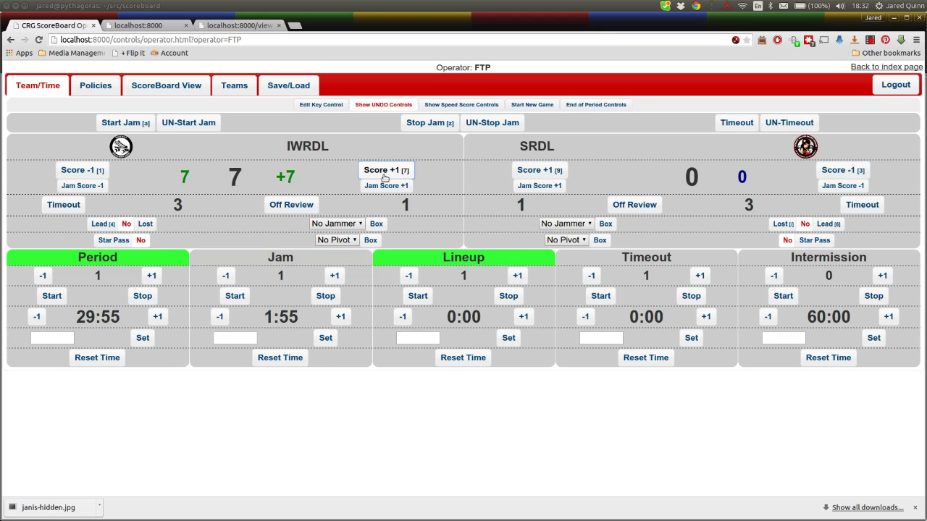
Run jam 2, giving SRDL 10 points before stopping it
key(a)
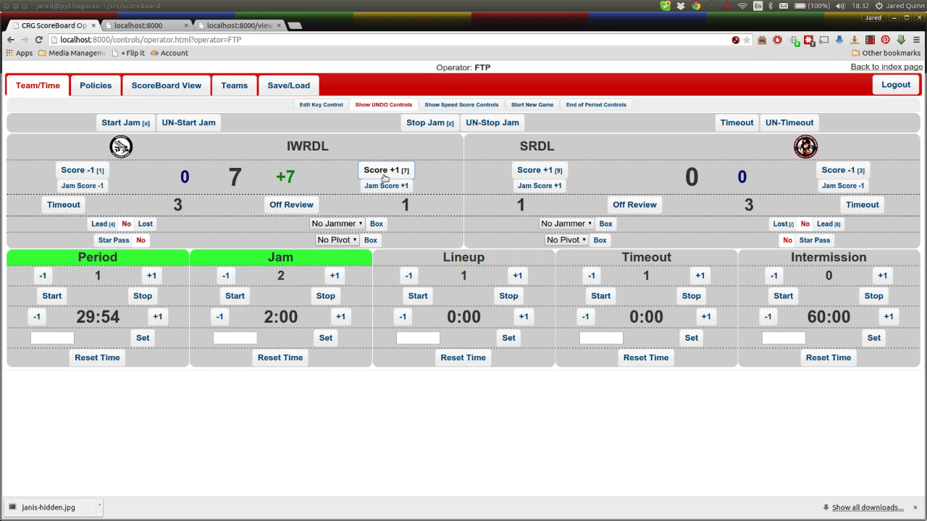
triple_click(538, 172)
triple_click(538, 172)
double_click(538, 171)
double_click(538, 172)
key(z)
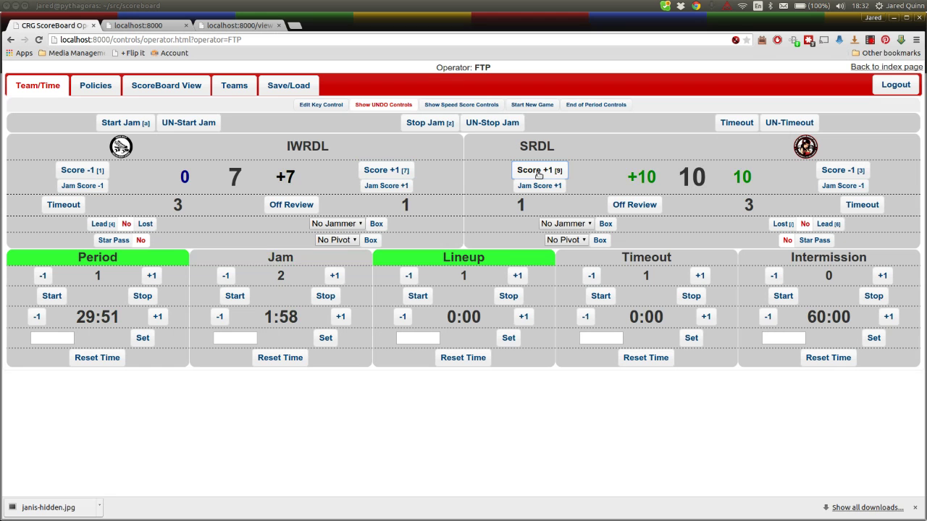
Run jam 3, giving SRDL 5 points before stopping it
key(a)
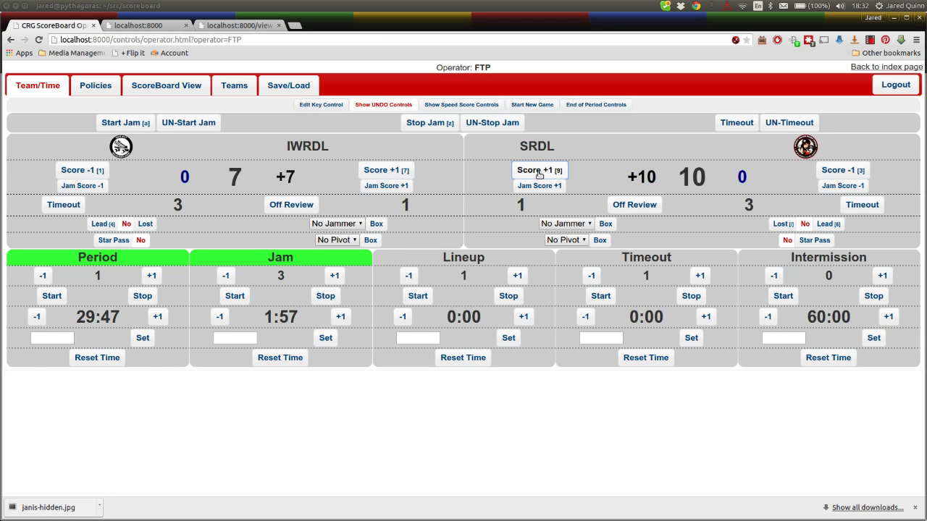
click(539, 174)
click(539, 174)
click(539, 174)
click(539, 175)
click(538, 175)
key(z)
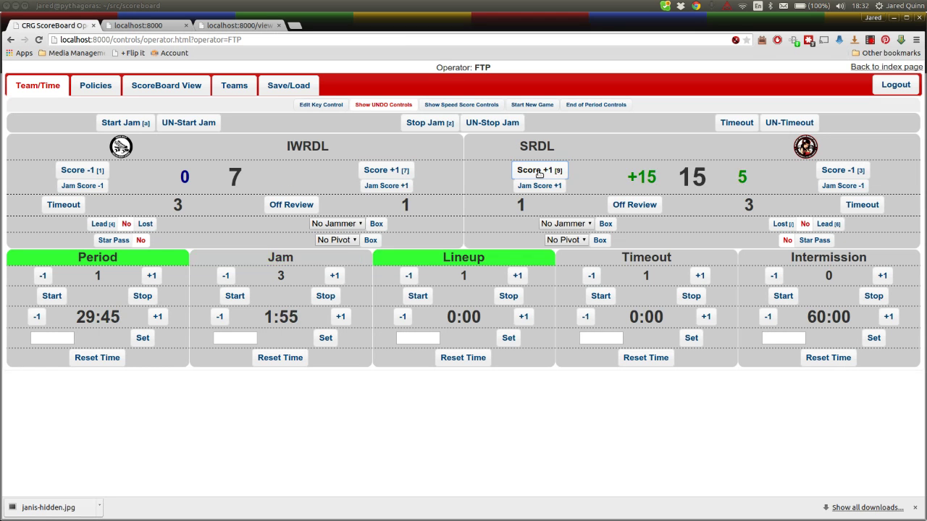
Run jam 4 with IWRDL marked as lead, giving IWRDL 2 points before stopping it
key(a)
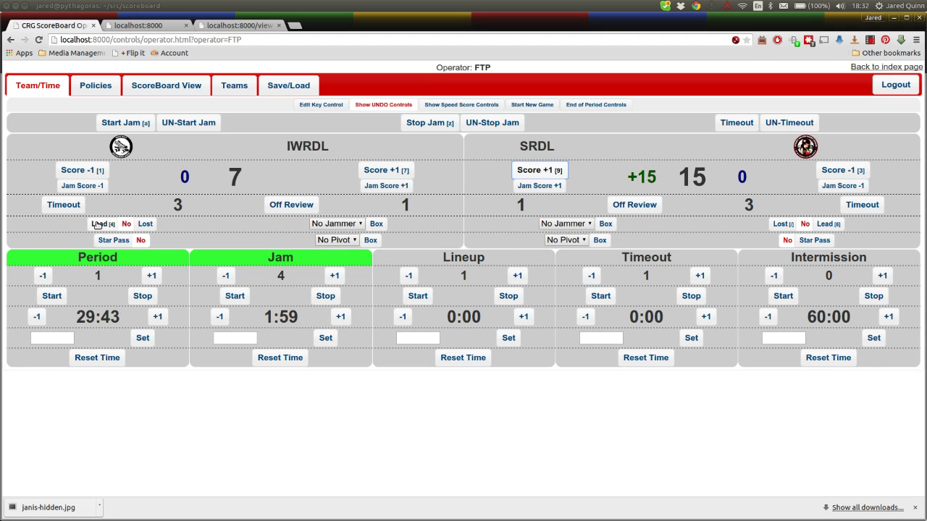
click(98, 225)
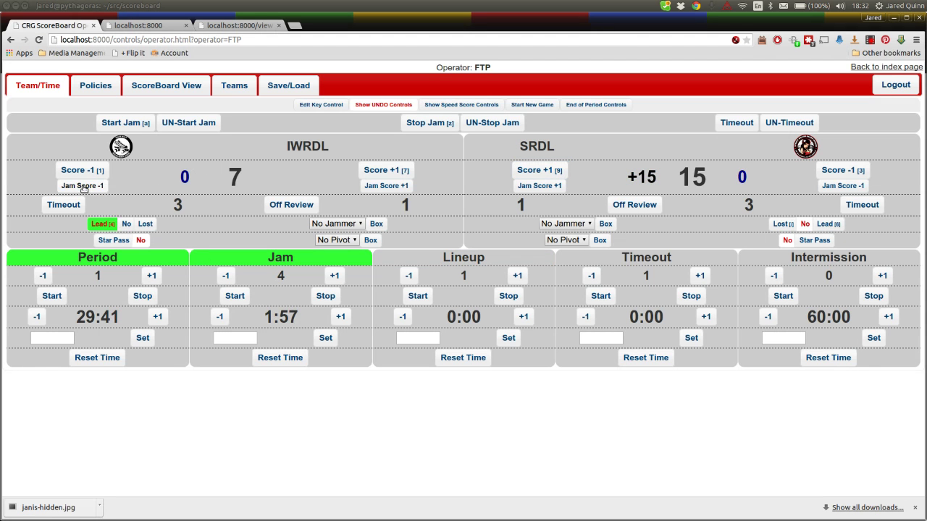
click(388, 172)
click(387, 171)
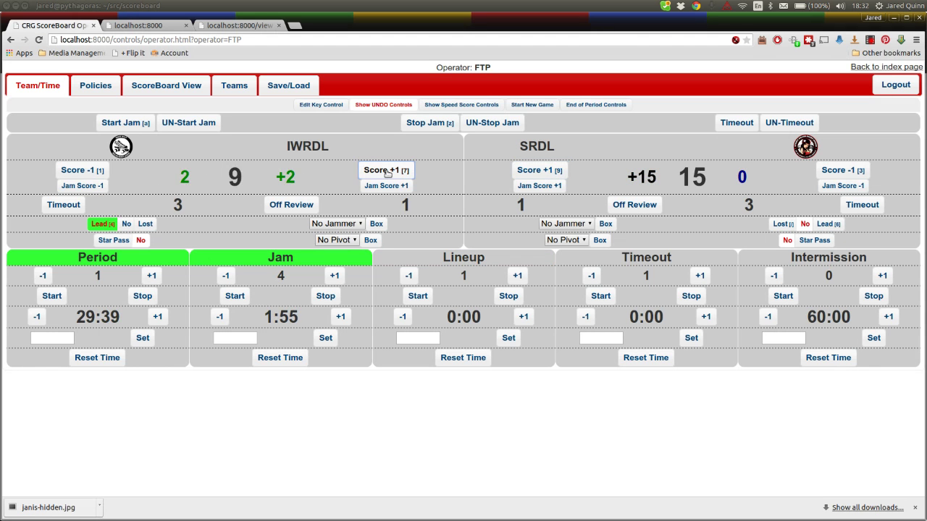
key(z)
Review the Points per Jam graph on the overlay admin page and close the scoreboard index page
key(ctrl+Tab)
key(ctrl+Tab)
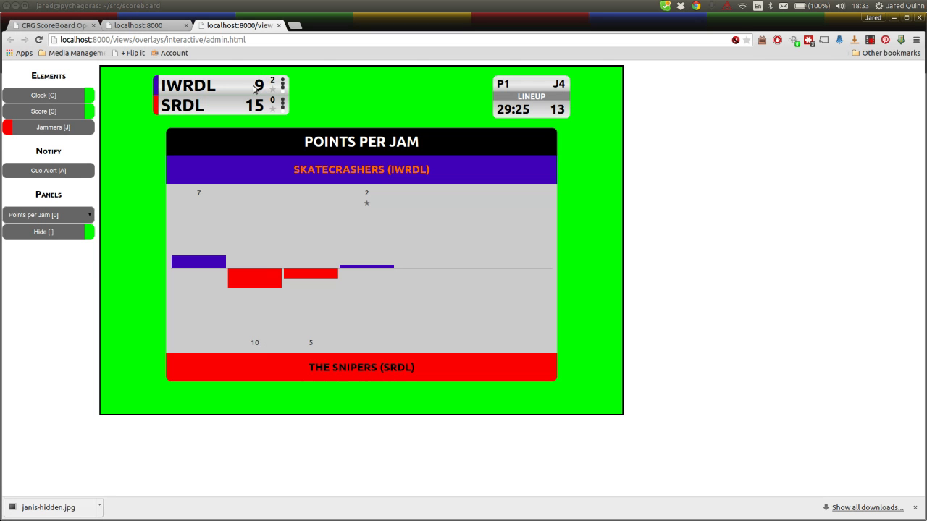
key(ctrl+Page_Up)
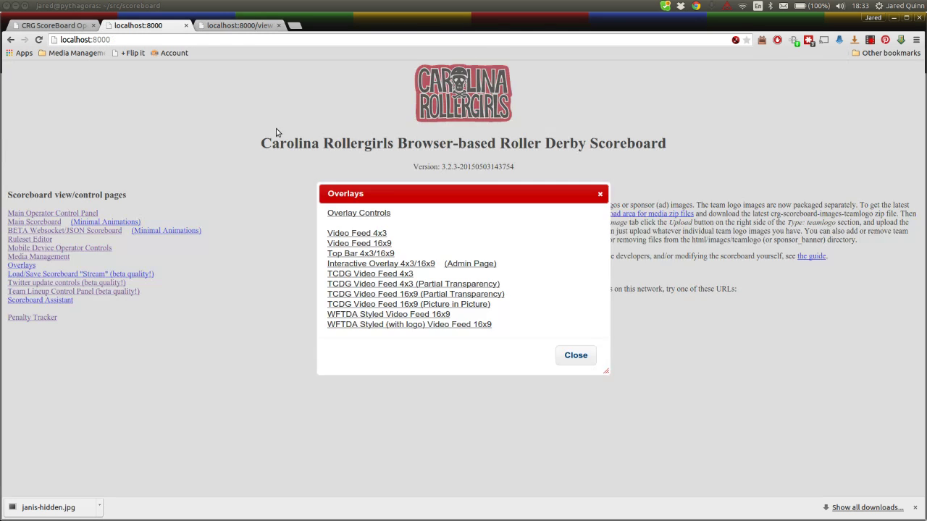
key(ctrl+w)
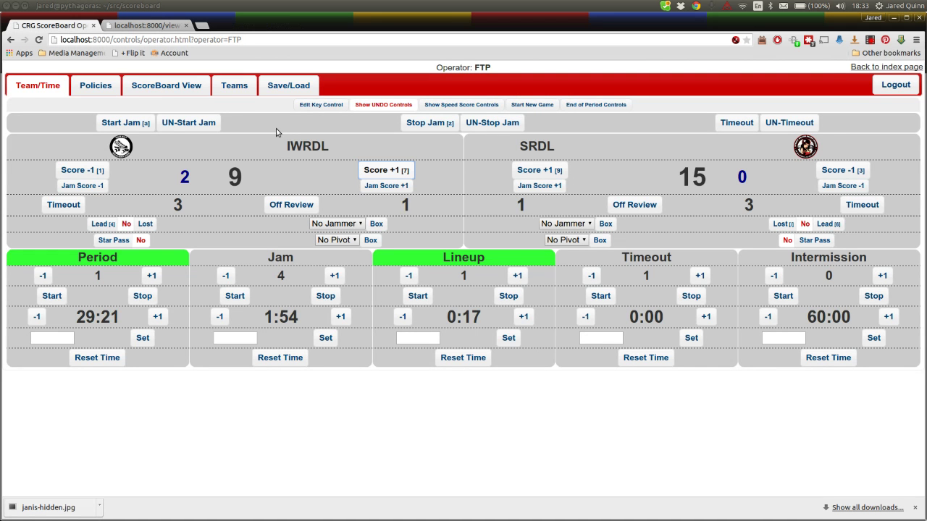
key(ctrl+Page_Down)
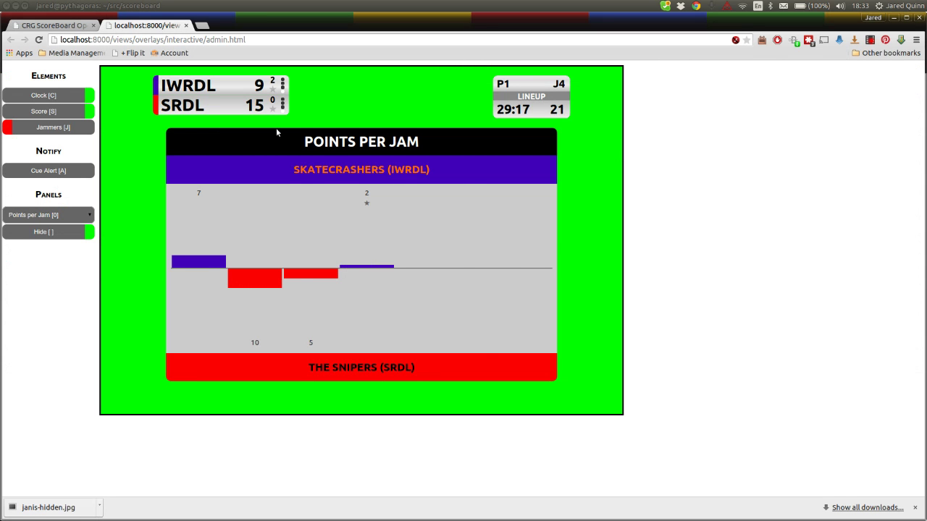
On the operator page, assign jammer 50 to IWRDL and jammer 33 to SRDL
key(ctrl+Tab)
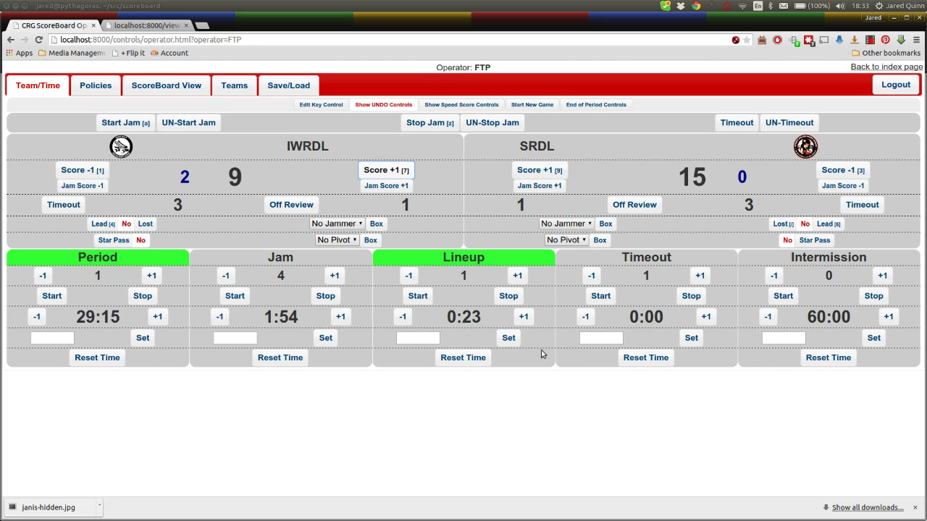
click(274, 103)
click(337, 223)
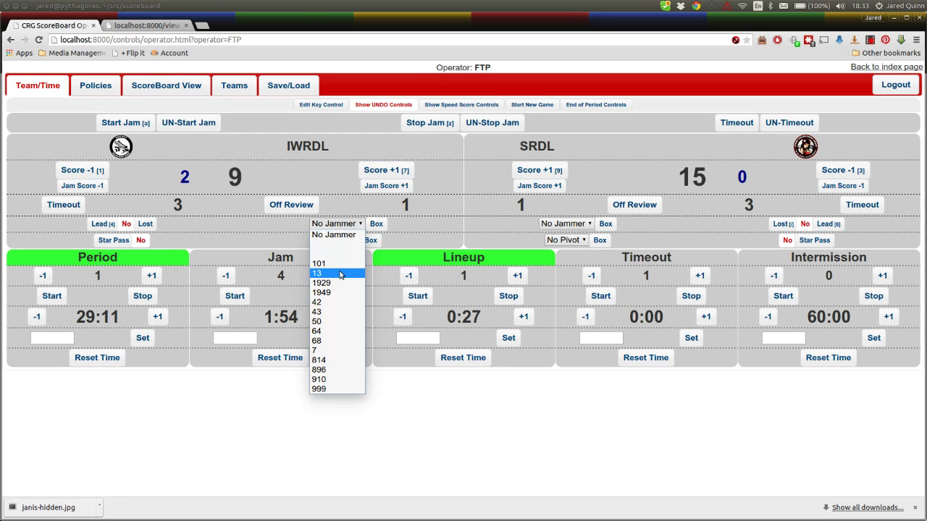
click(344, 322)
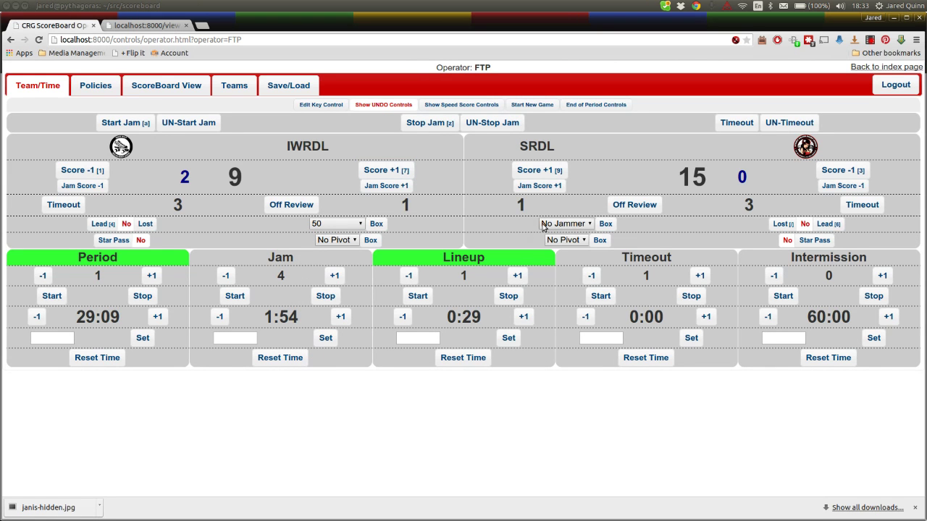
click(542, 226)
click(555, 329)
On the overlay admin page, clear the Points per Jam graph with No Panel and turn on the Jammers element
key(ctrl+Tab)
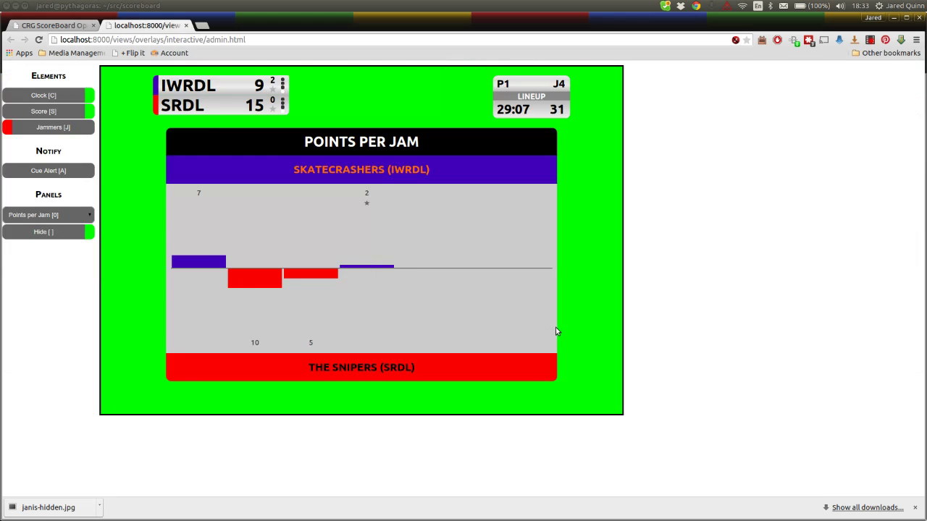
key(ctrl+Tab)
key(ctrl+Tab)
key(x)
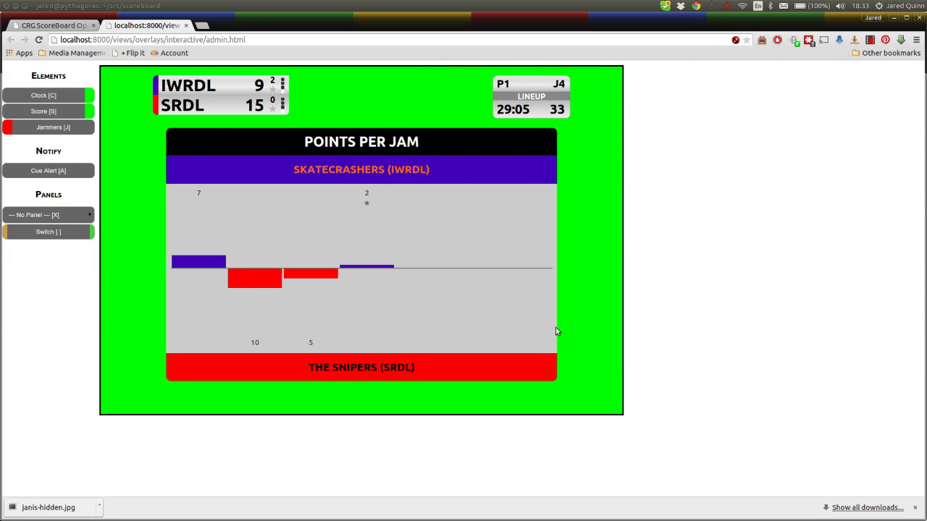
key(ctrl+Tab)
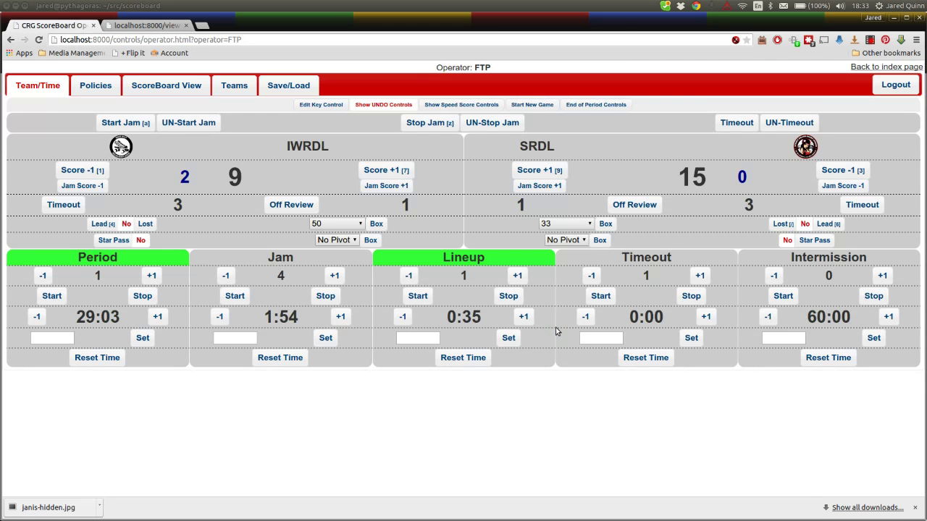
key(ctrl+Tab)
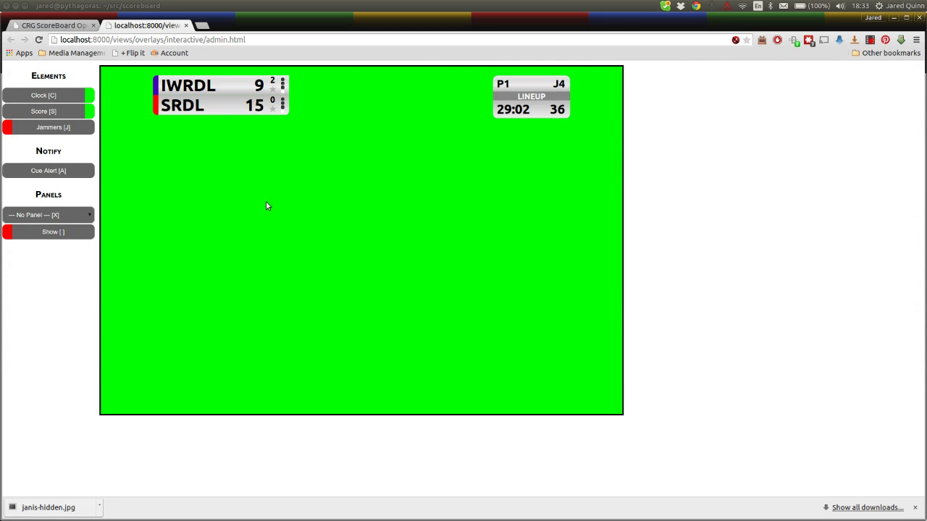
click(32, 128)
Start jam 5 from the operator page and view the jammers on the overlay
key(ctrl+Tab)
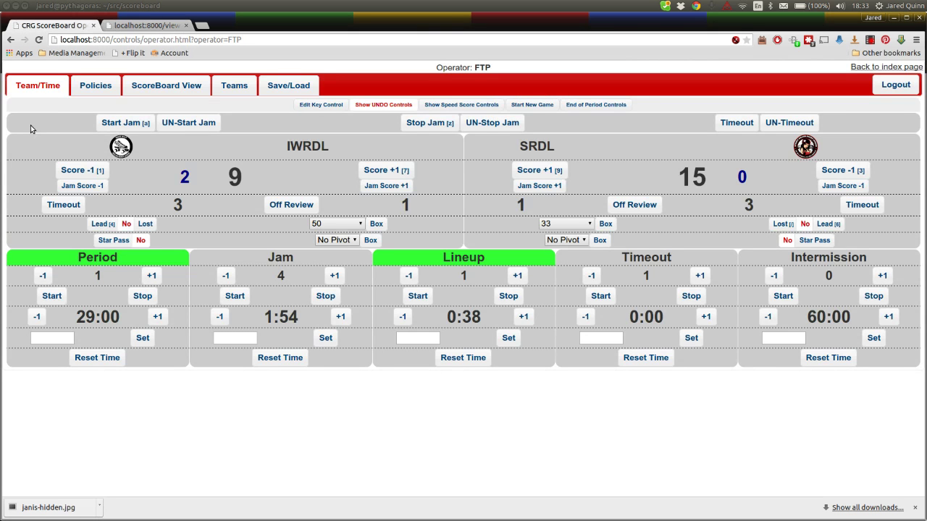
click(123, 122)
key(ctrl+Tab)
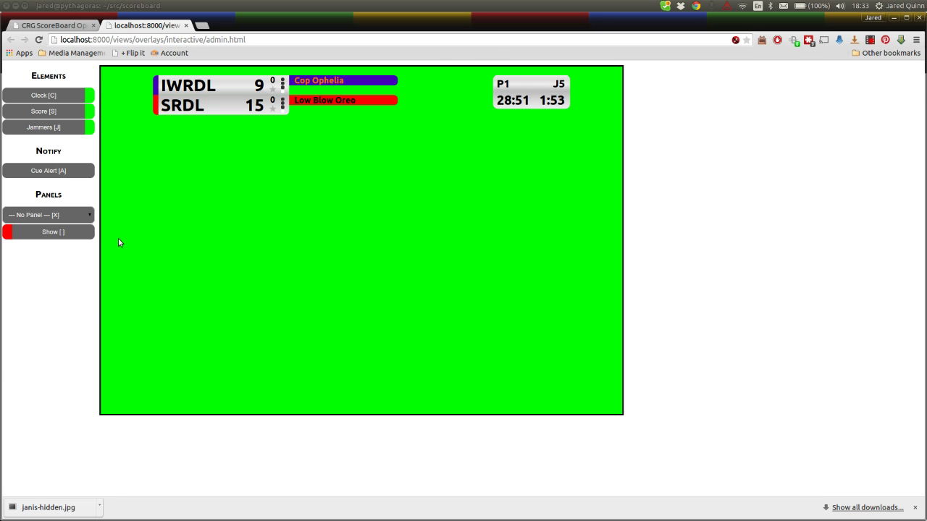
Send the Cue Alert notification twice from the overlay admin page
key(ctrl+Tab)
key(ctrl+Tab)
click(63, 174)
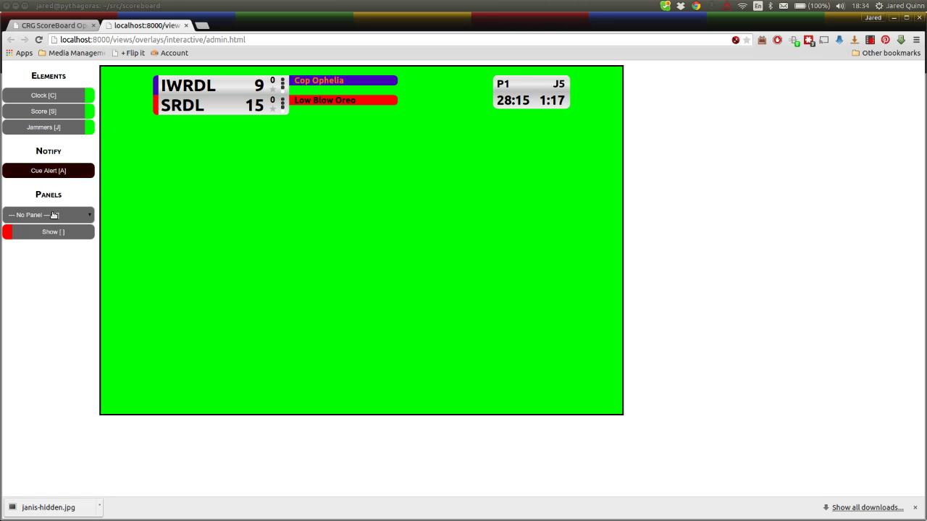
key(a)
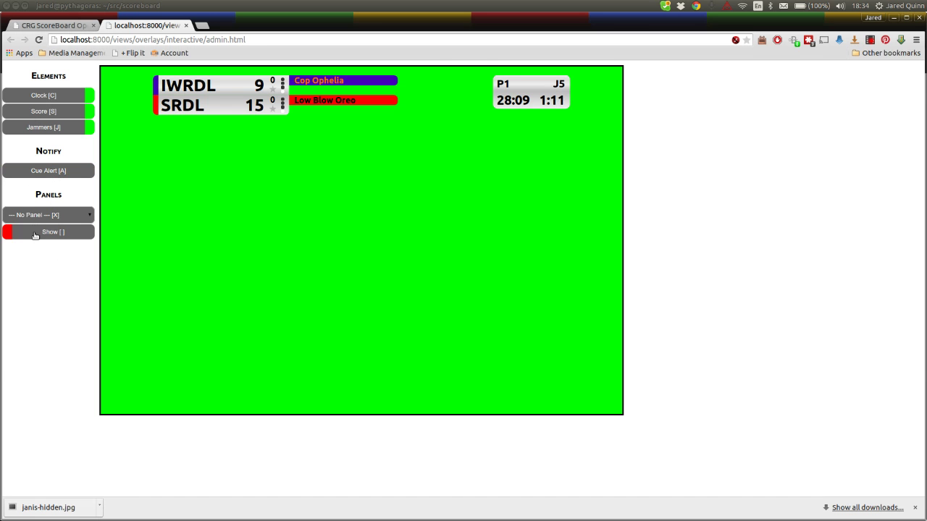
On the operator page, view the Start New Game options and close them without starting a game
key(ctrl+Tab)
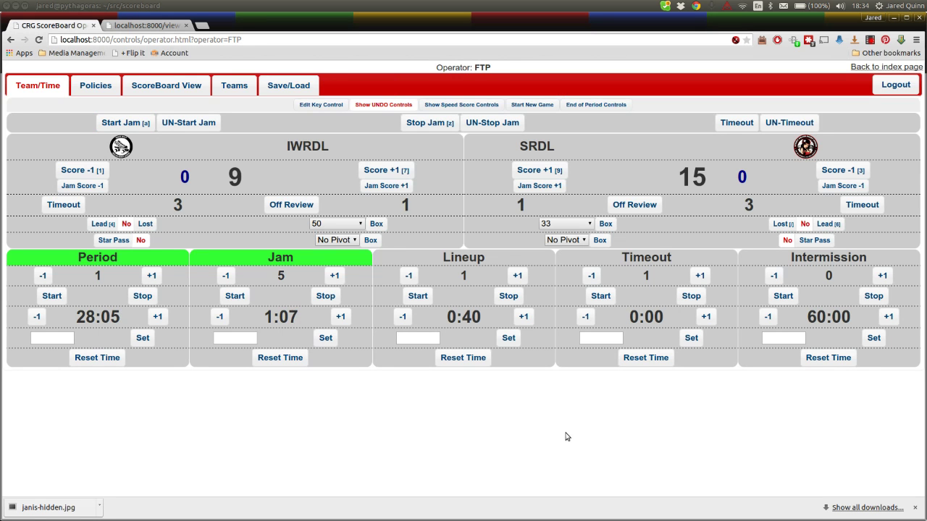
key(ctrl+Tab)
key(ctrl+Tab)
click(542, 105)
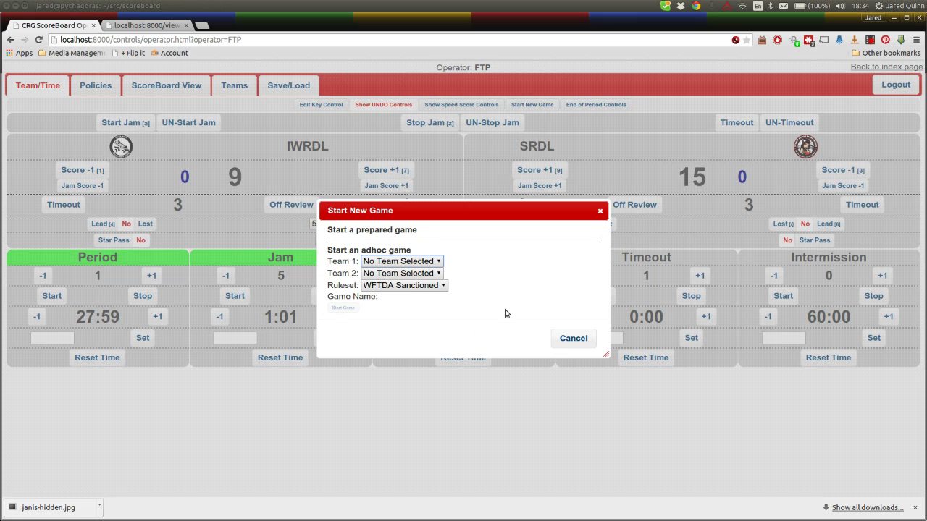
key(Escape)
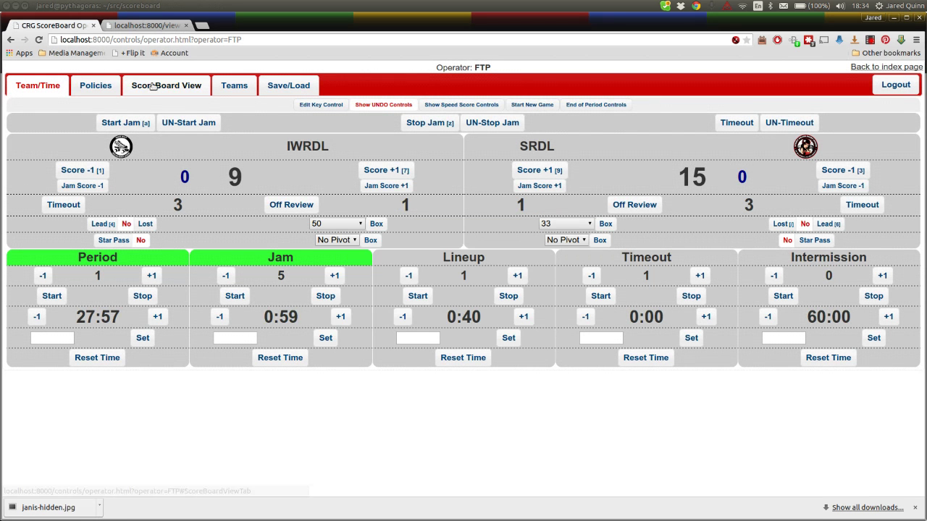
Open the scoreboard index at localhost:8000 in a new tab, and open the Penalty Tracker and Scoreboard Assistant in separate tabs
key(ctrl+Tab)
key(ctrl+t)
text(local)
key(Return)
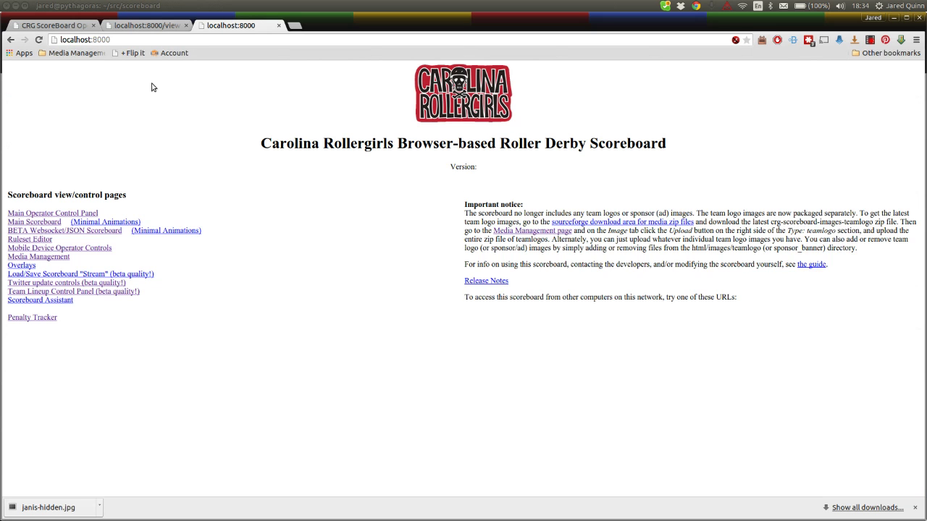
middle_click(43, 317)
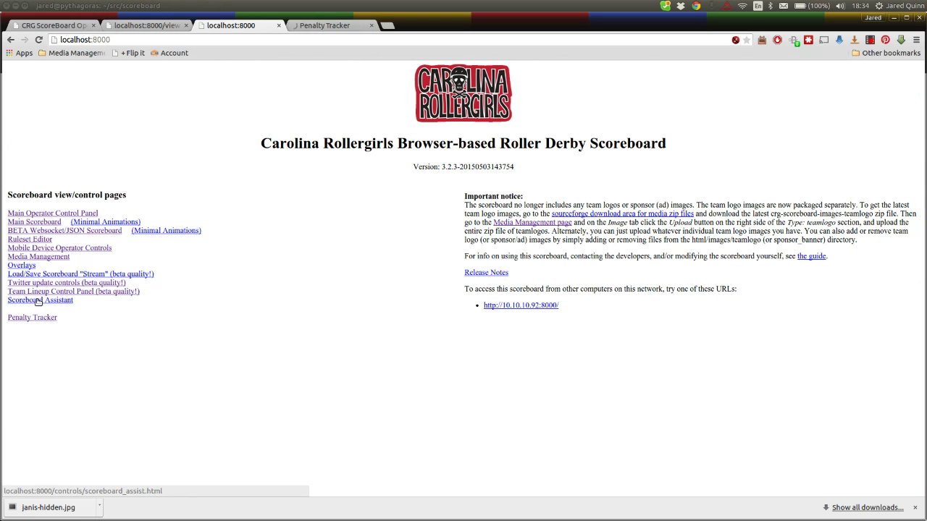
middle_click(38, 301)
key(ctrl+Tab)
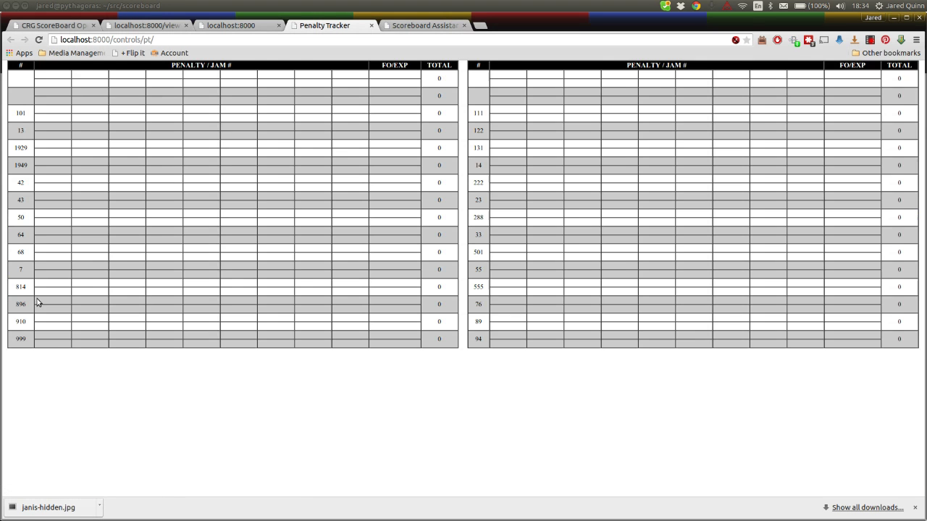
key(ctrl+Tab)
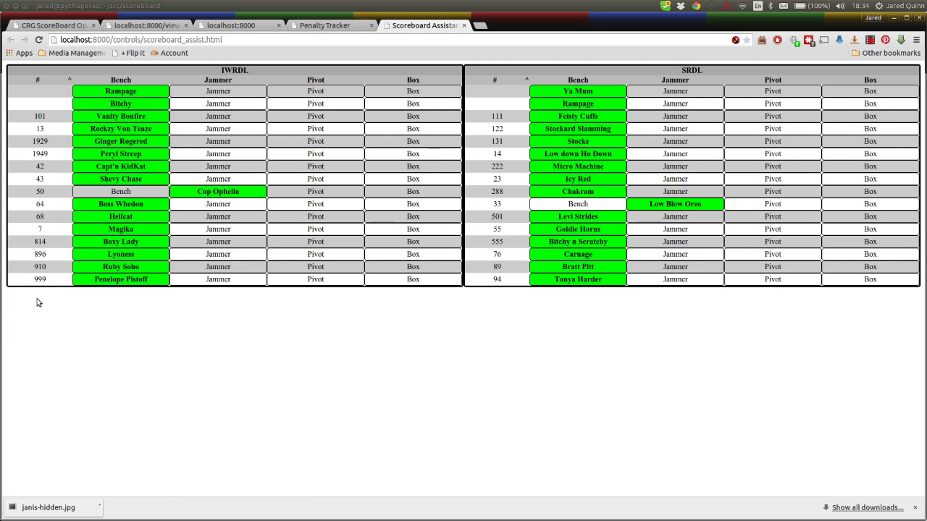
In the Scoreboard Assistant, make skater 43 the IWRDL jammer and return to the operator page to check the assignment
key(ctrl+shift+Tab)
key(ctrl+Tab)
click(194, 184)
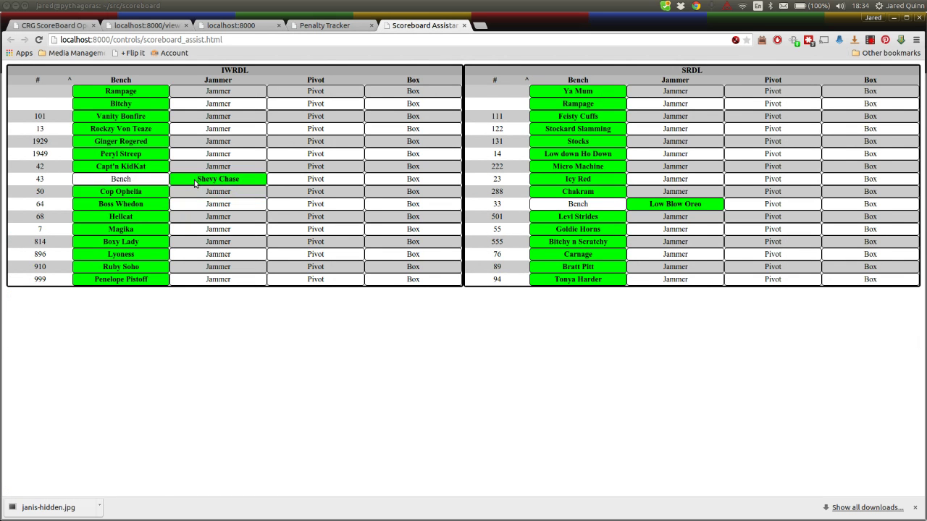
key(ctrl+shift+Tab)
key(ctrl+shift+Tab)
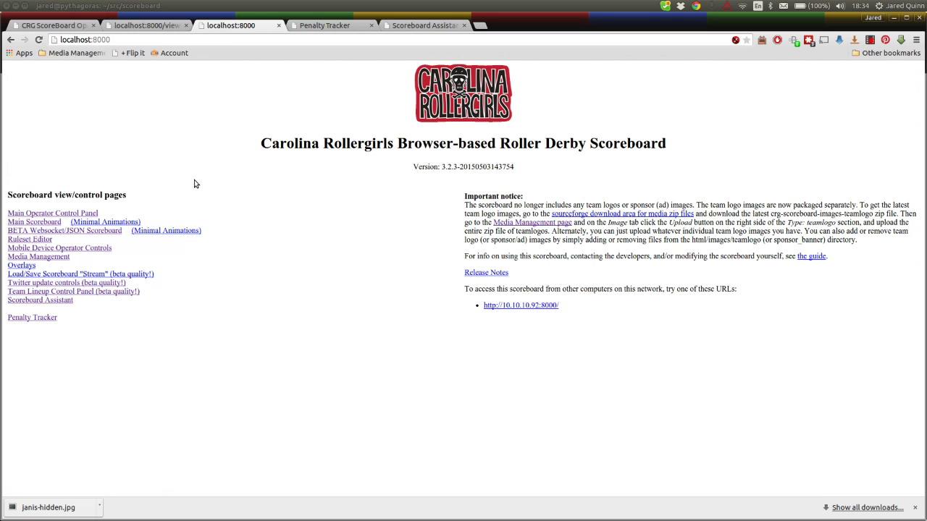
key(ctrl+shift+Tab)
key(ctrl+shift+Tab)
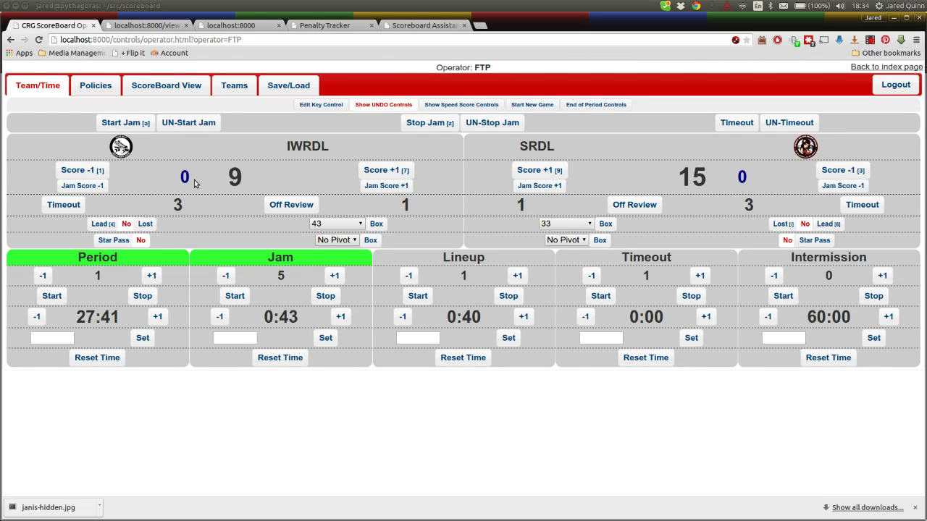